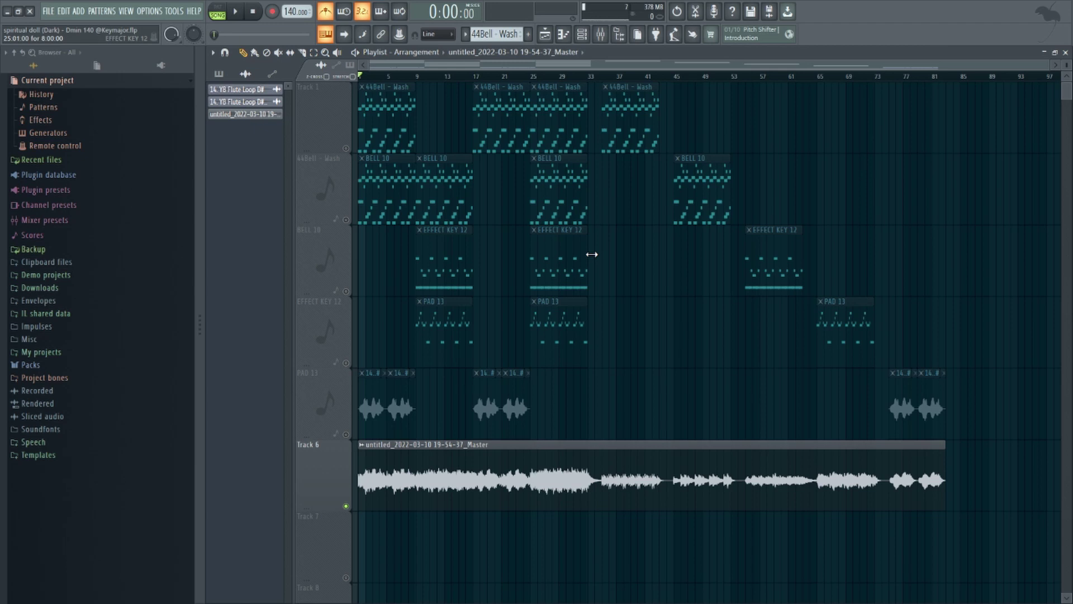
Open the 44Bell - Wash pattern and locate its channel's sample file in the browser.
double_click(378, 103)
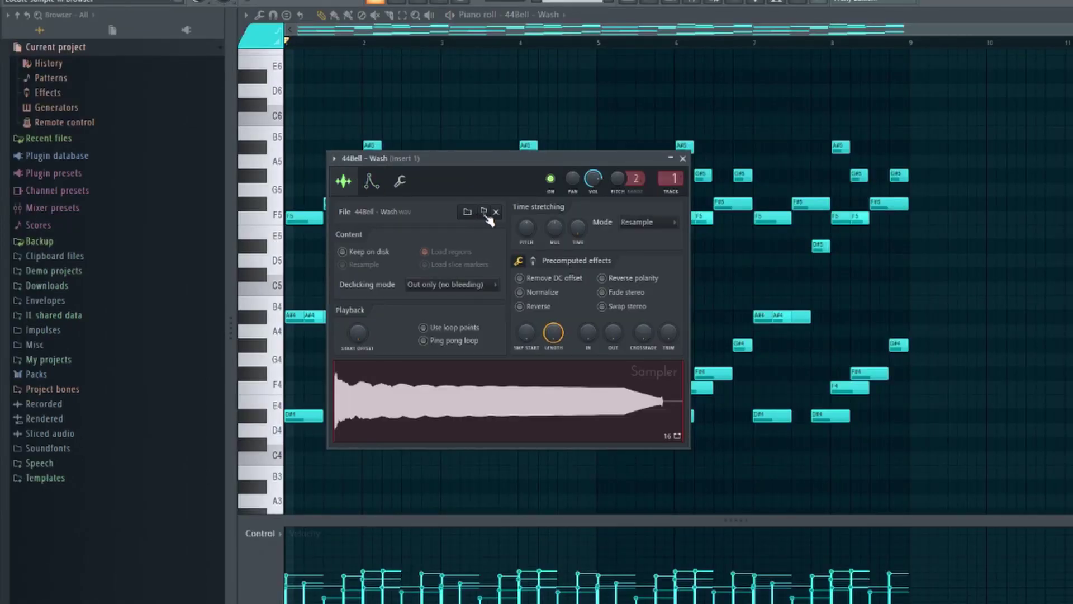
left_click(485, 213)
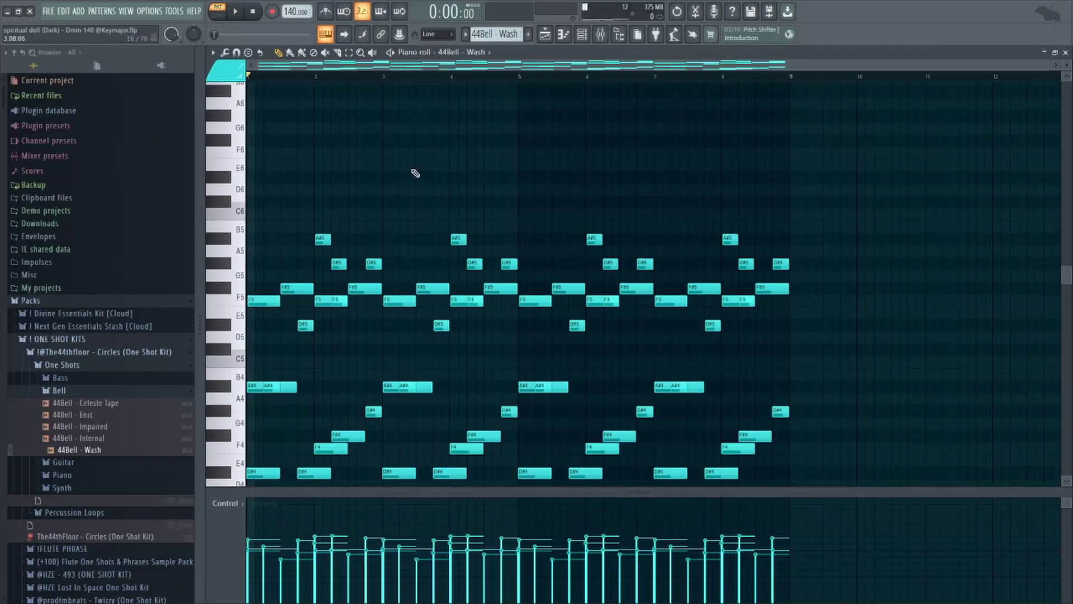
Delete the 44Bell - Wash pattern's notes from bar 3 onward, keeping only the first two bars.
scroll(416, 173, "down", 3)
left_click_drag(376, 153, 669, 394)
left_click(415, 153)
left_click_drag(393, 112, 835, 419)
key("Delete")
scroll(272, 254, "up", 4)
key("super")
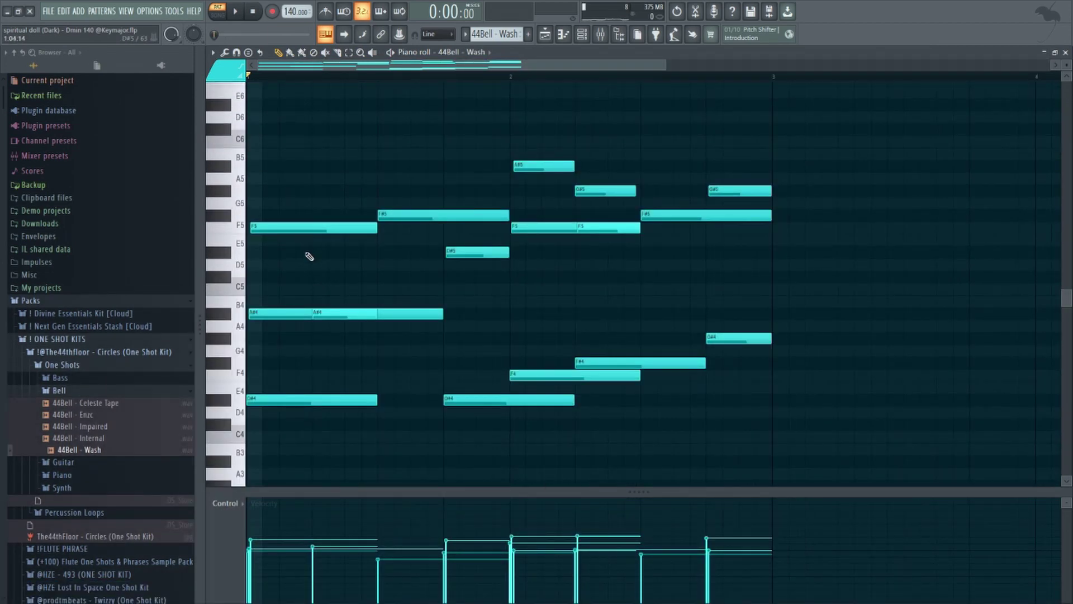
Try moving the pattern's first F5 note down an octave to F4.
left_click_drag(297, 227, 277, 375)
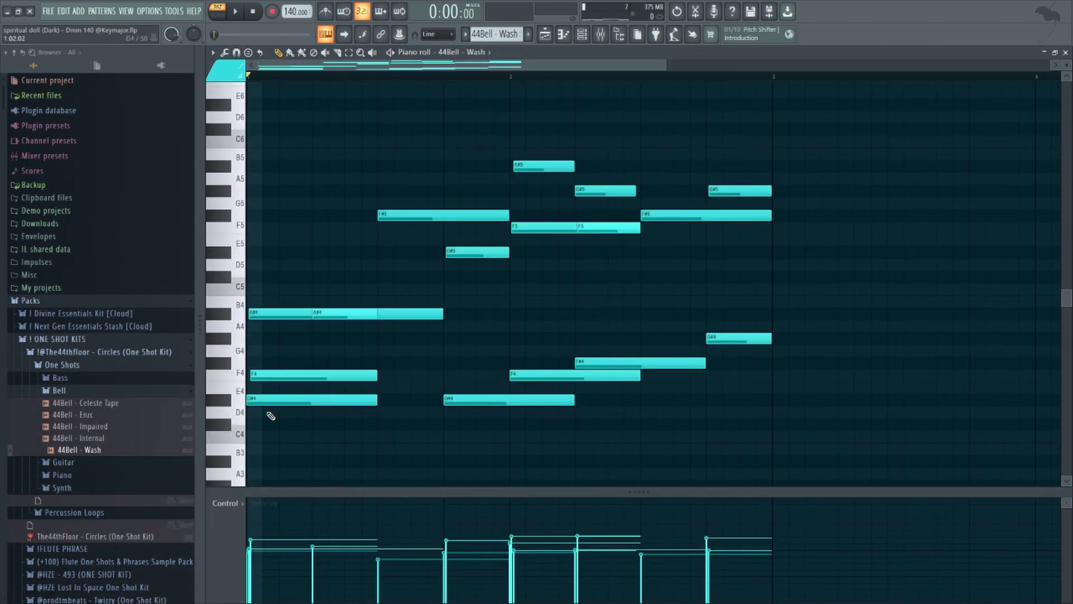
left_click(316, 376)
key("ctrl+z")
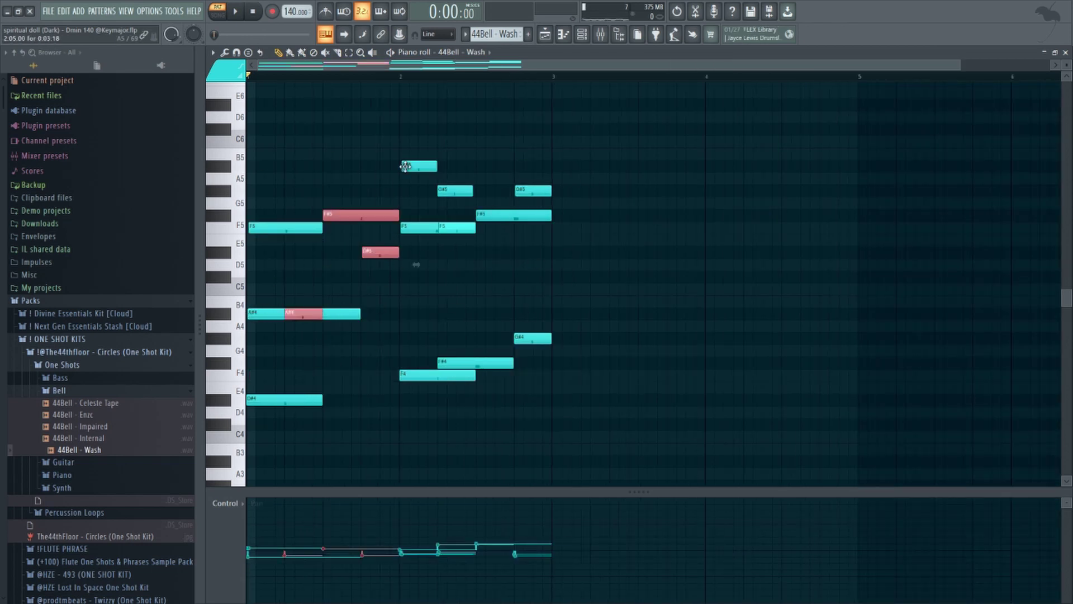
Place a D#4 note directly beneath the D#5 note at the end of the first bar, matching its length.
left_click(450, 323, "ctrl")
left_click_drag(397, 254, 388, 255)
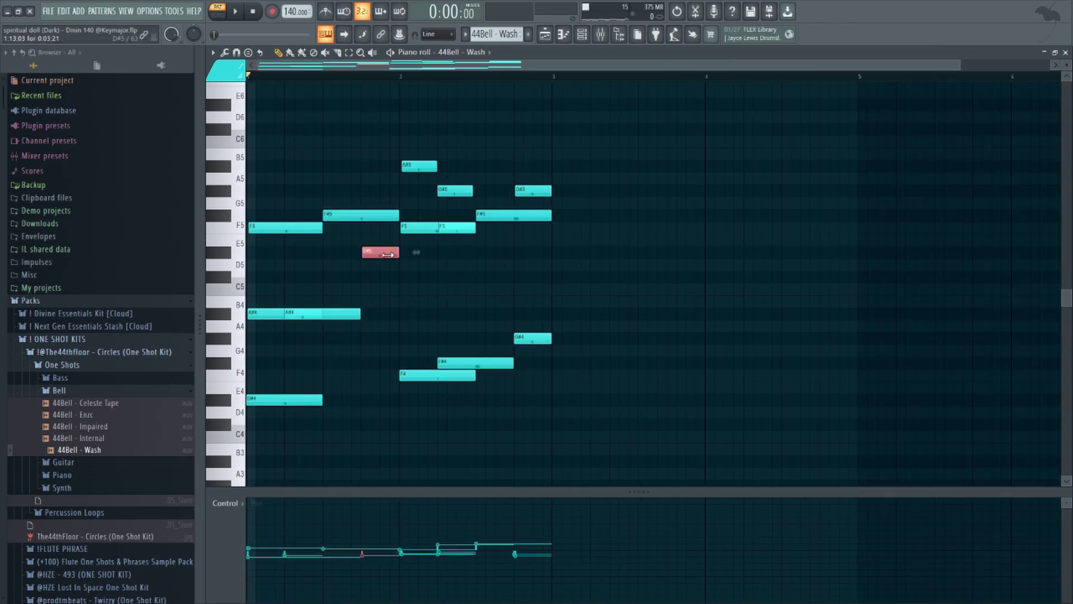
left_click(380, 399)
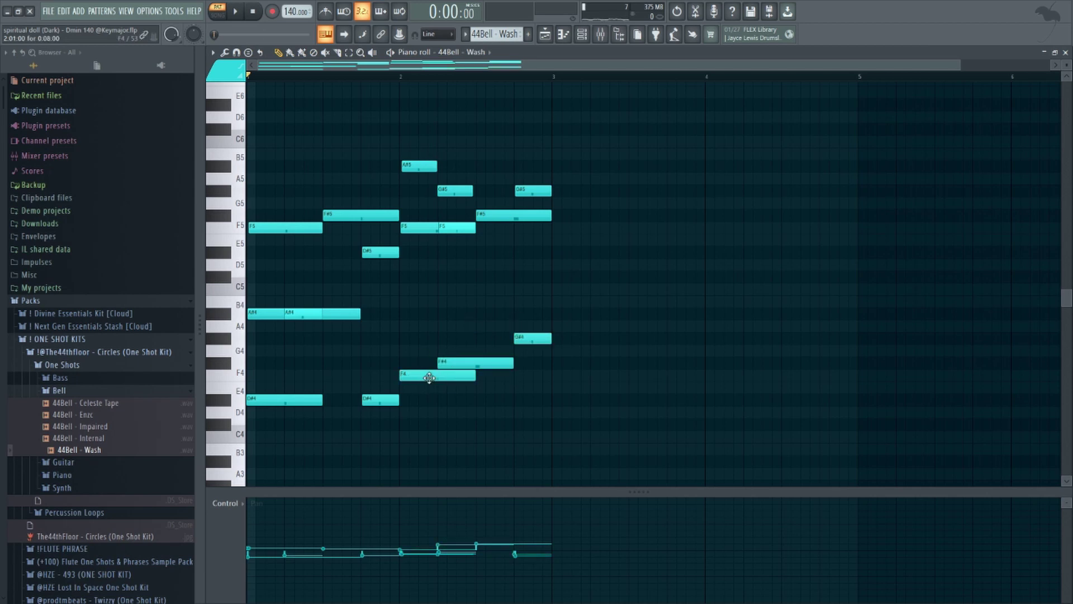
scroll(358, 291, "up", 2)
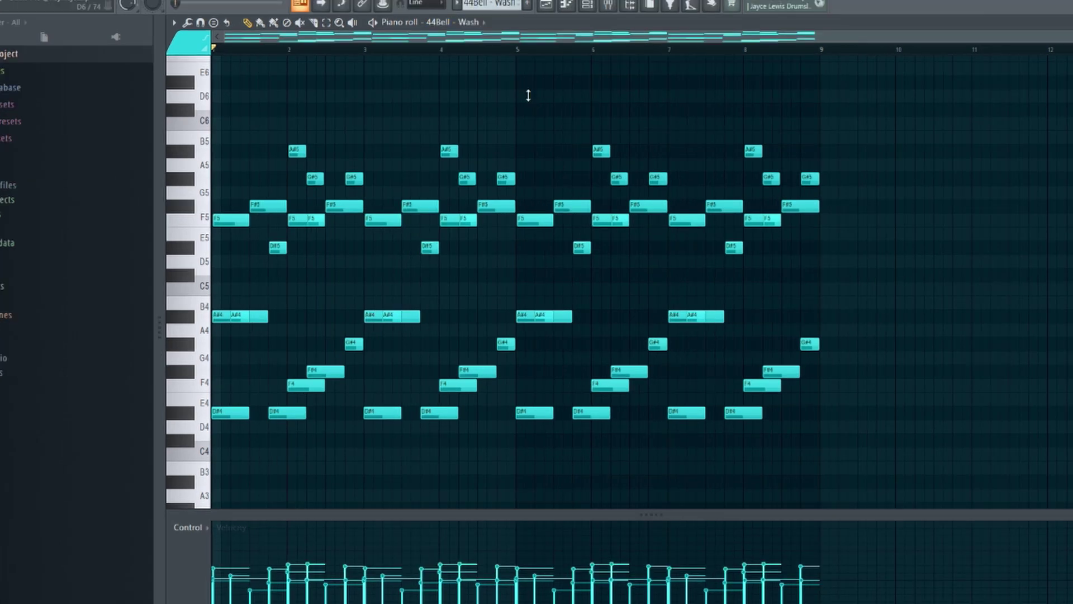
Try the Strumizer's start settings on the 44Bell - Wash notes without accepting them.
key("alt+r")
left_click_drag(513, 361, 491, 353)
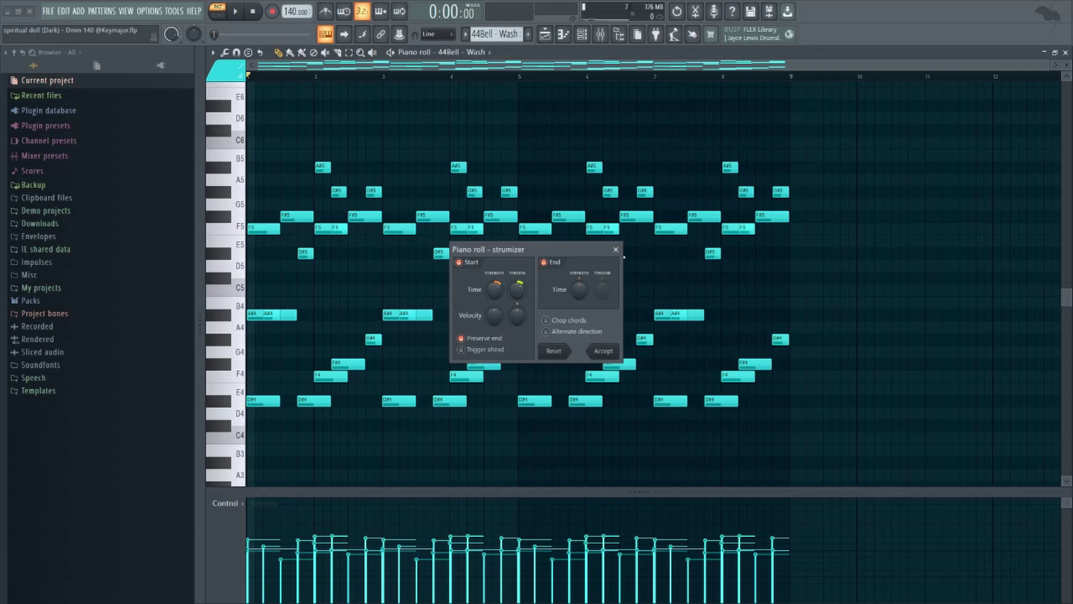
left_click(640, 234)
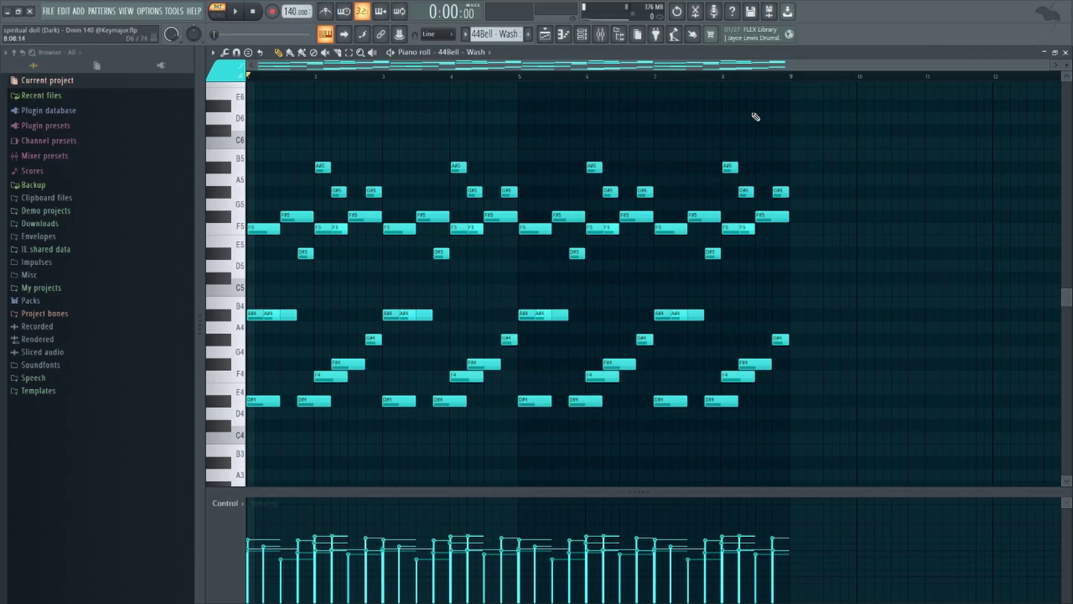
Review Ambience and Parametric EQ 2 on mixer Insert 1, and pick the For strings preset in Fruity Stereo Enhancer.
left_click(600, 37)
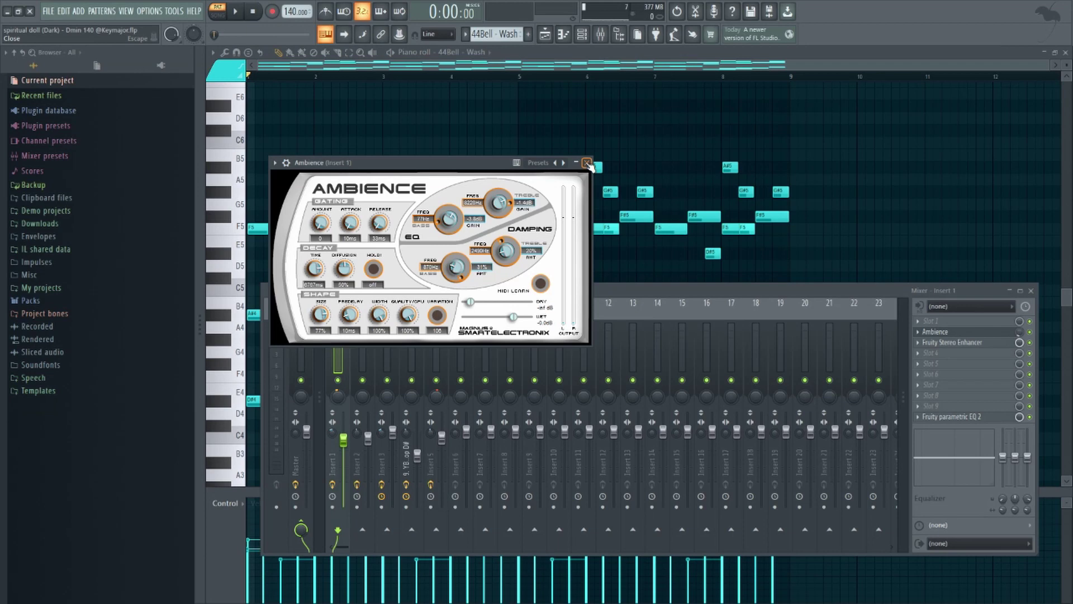
left_click(586, 163)
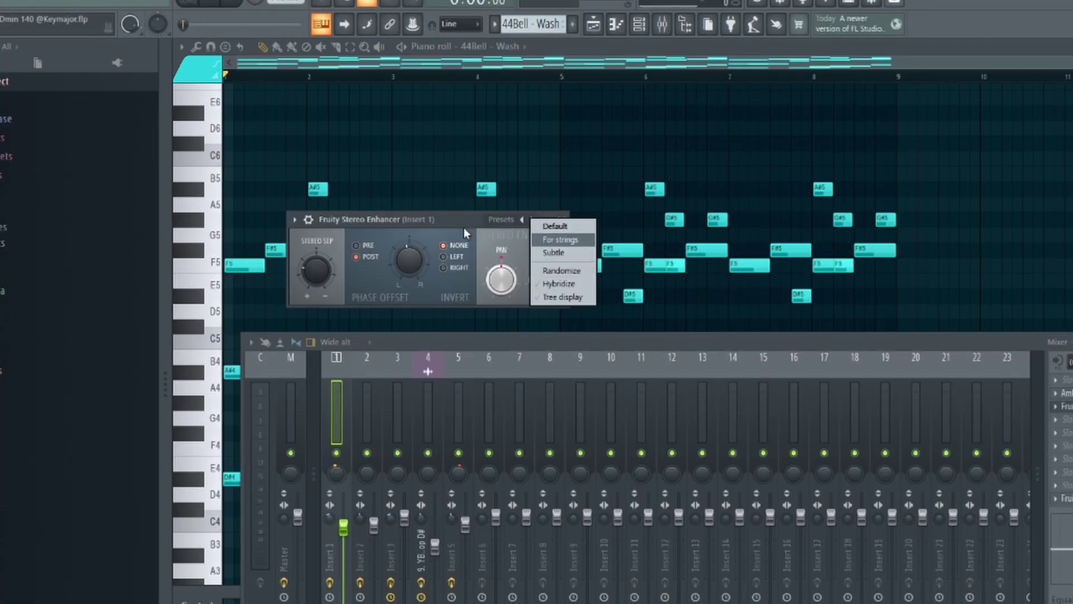
left_click(560, 239)
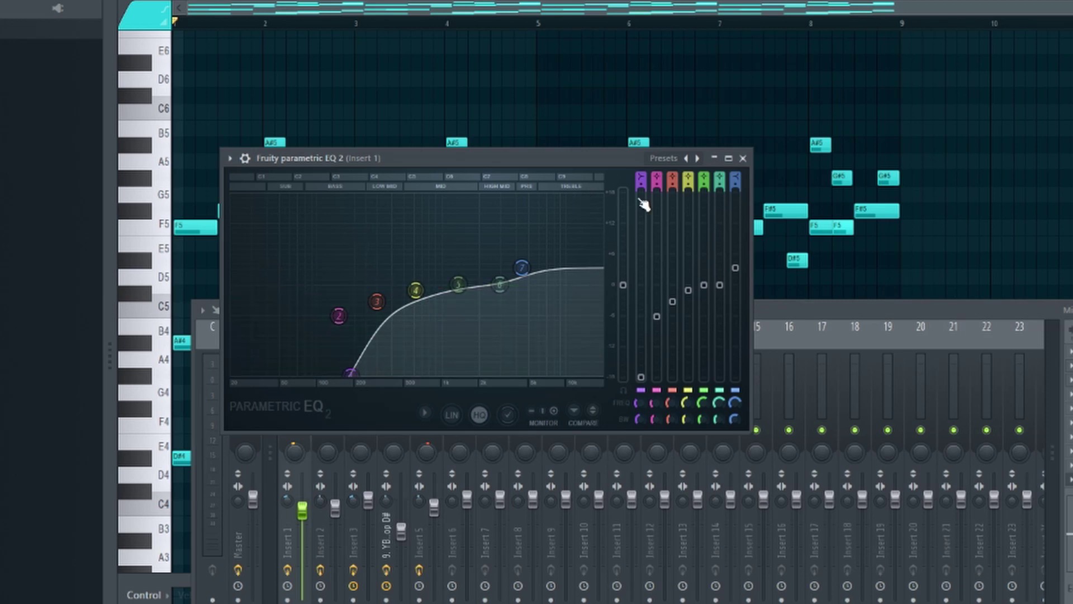
left_click(743, 158)
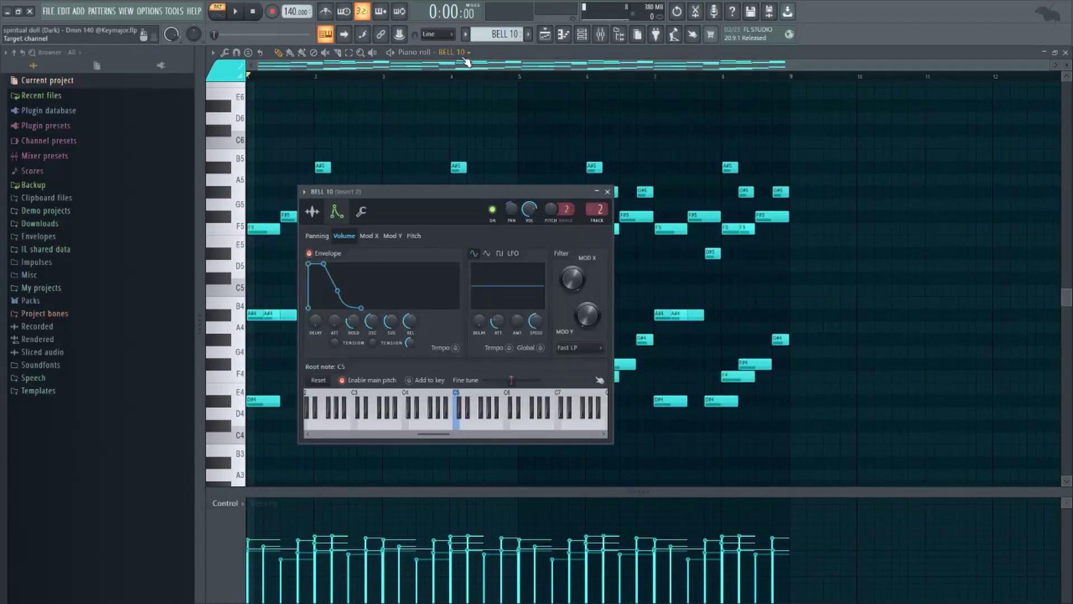
Inspect the BELL 10 channel, locate its sample in the browser and play its pattern.
left_click(433, 238)
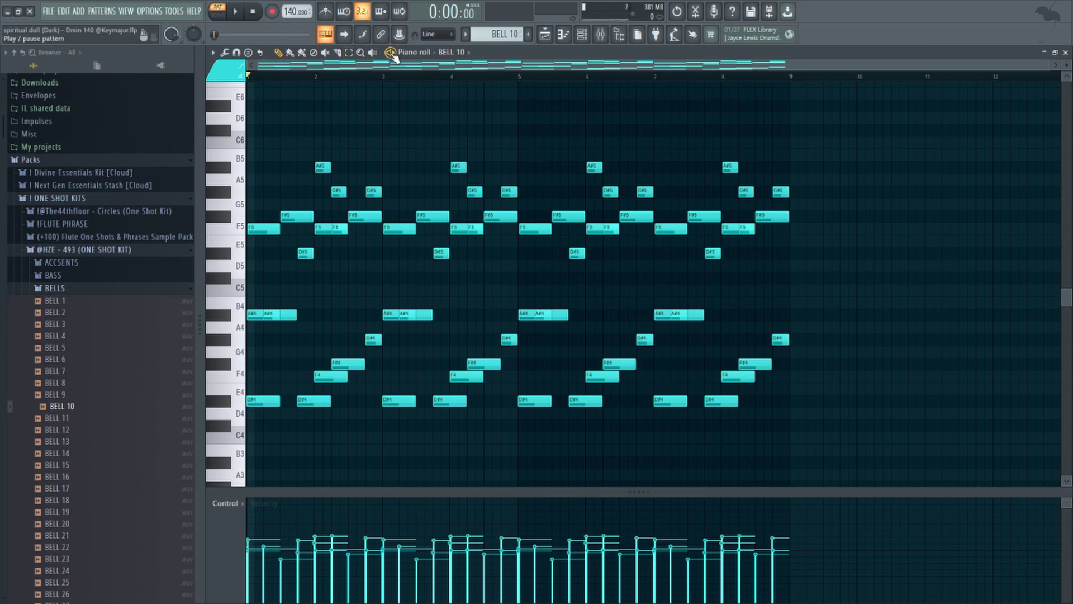
key("space")
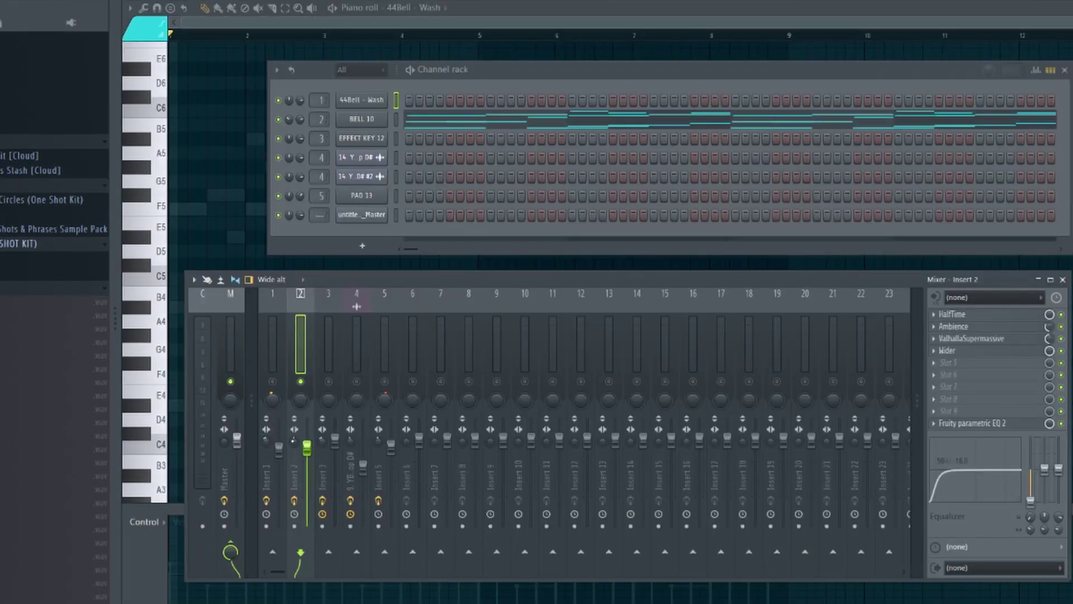
Review the HalfTime, Ambience, ValhallaSupermassive, Wider and Parametric EQ 2 settings on mixer Insert 2.
left_click(954, 314)
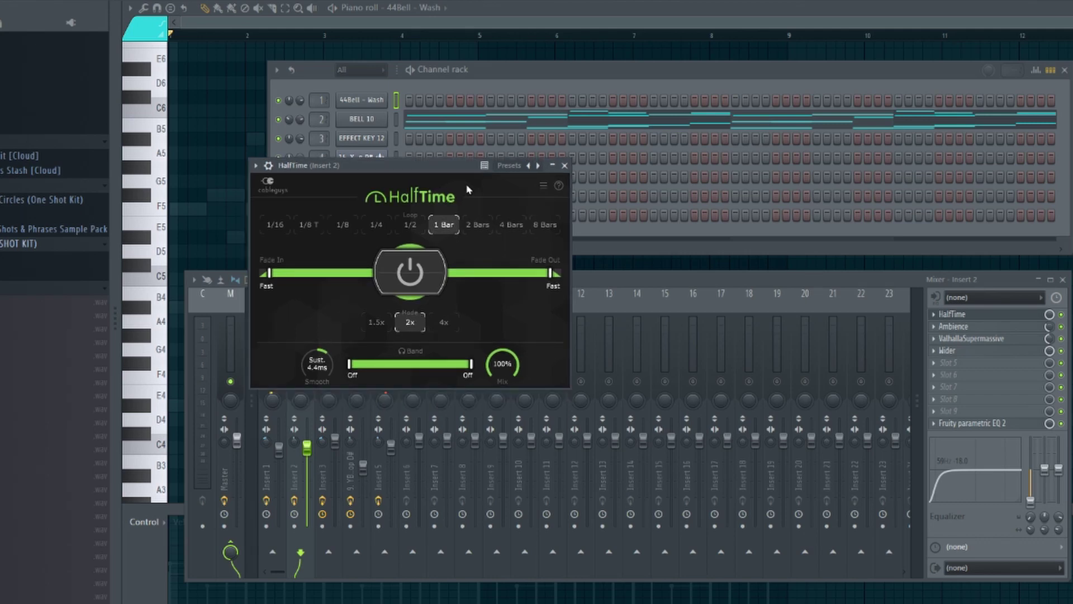
left_click(953, 326)
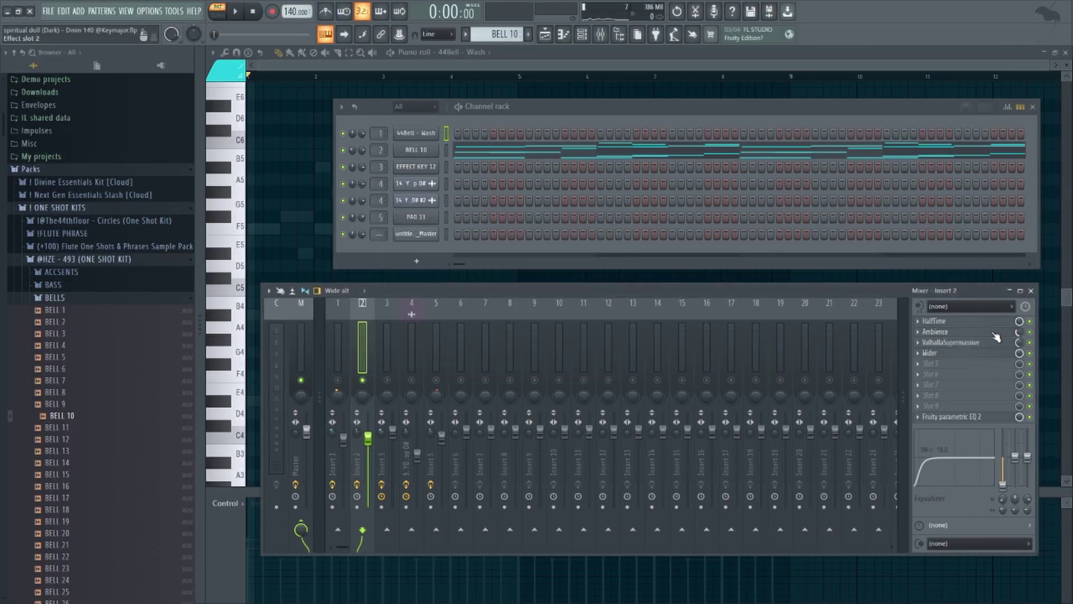
left_click(934, 343)
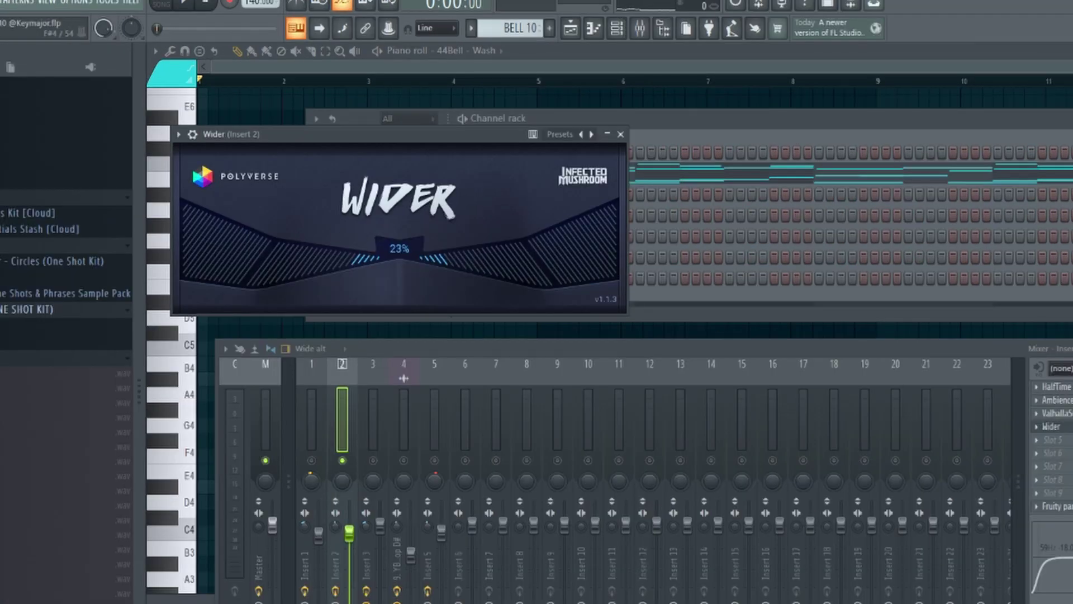
left_click(1067, 427)
left_click(1058, 506)
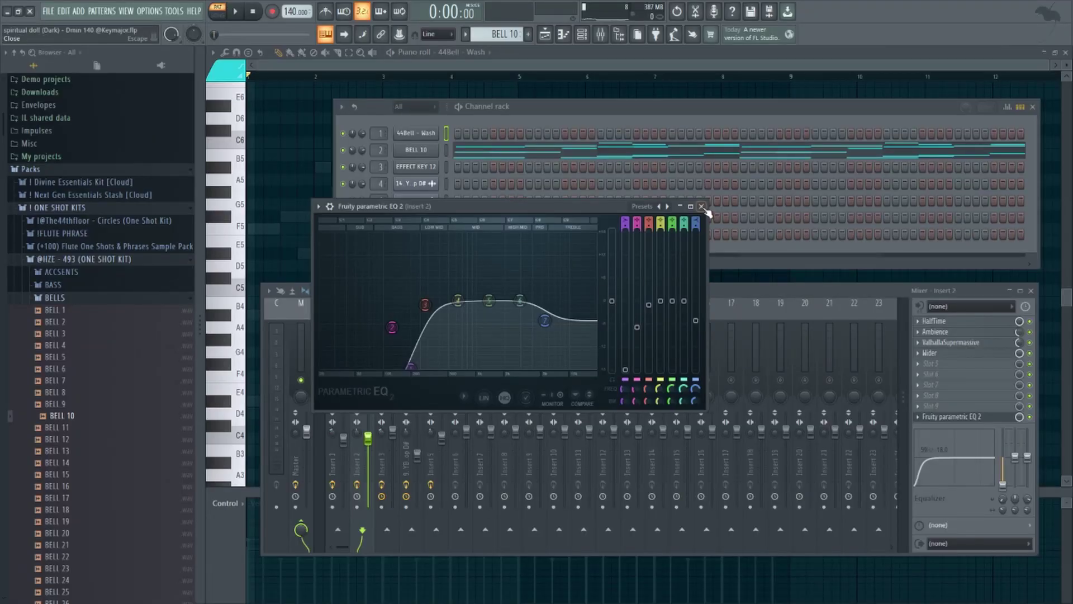
left_click(702, 207)
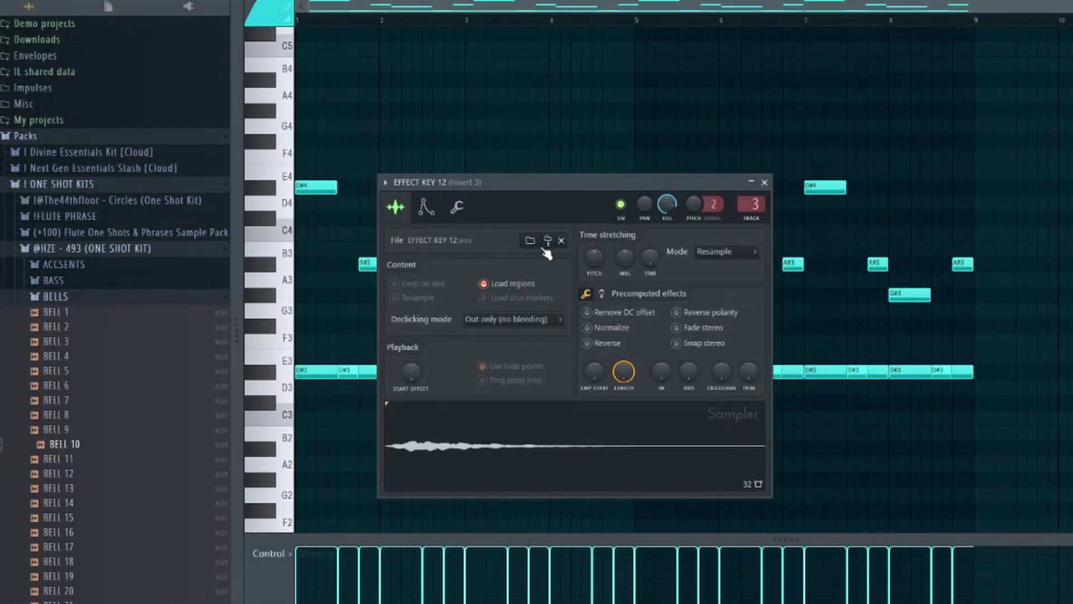
Locate the EFFECT KEY 12 sample in the browser, close the channel settings and play the pattern.
left_click(549, 241)
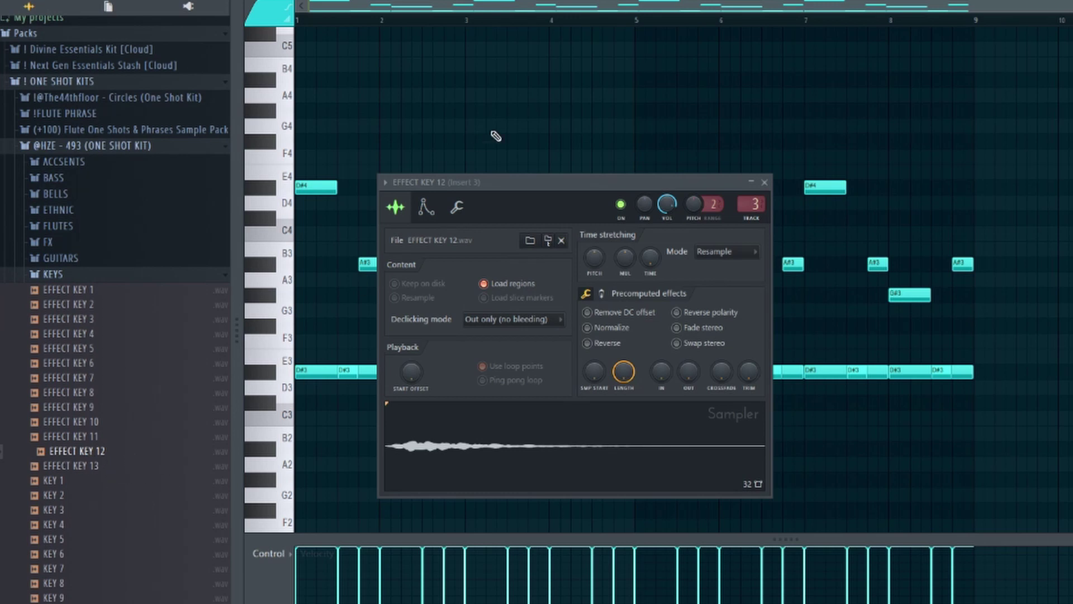
key("Escape")
key("space")
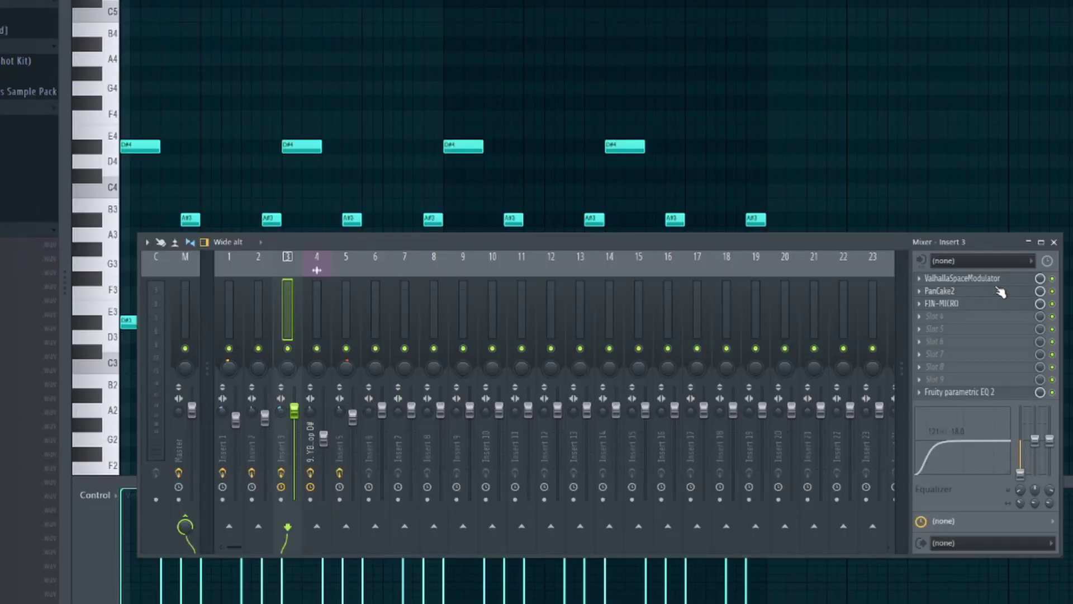
Examine ValhallaSpaceModulator on mixer Insert 3 and compare it with ValhallaSupermassive on Insert 2.
left_click(1003, 282)
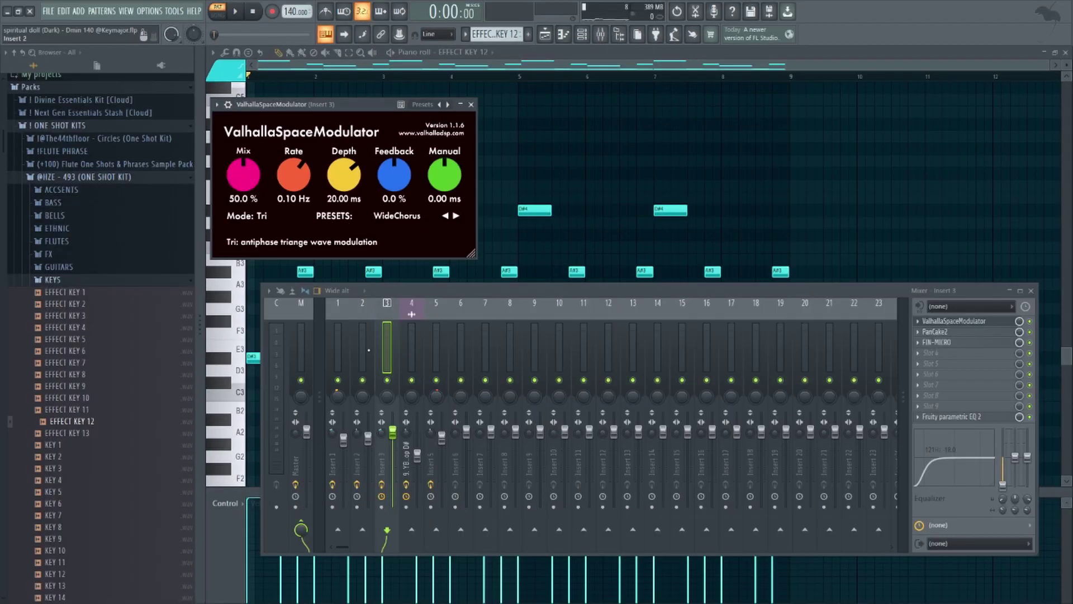
left_click(362, 313)
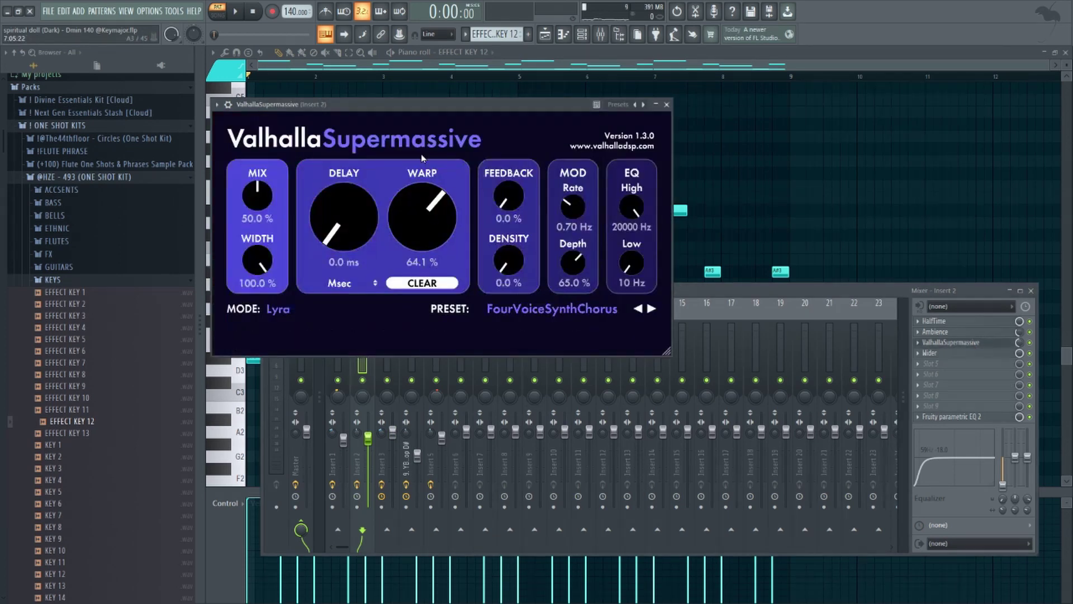
left_click(667, 105)
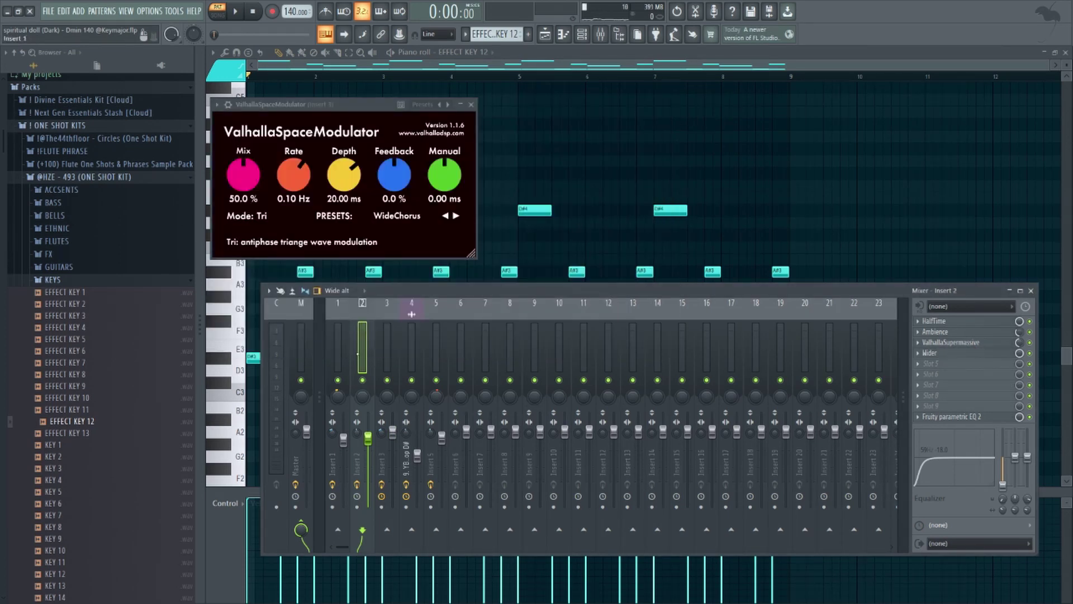
left_click(471, 106)
left_click(953, 321)
left_click_drag(391, 103, 436, 127)
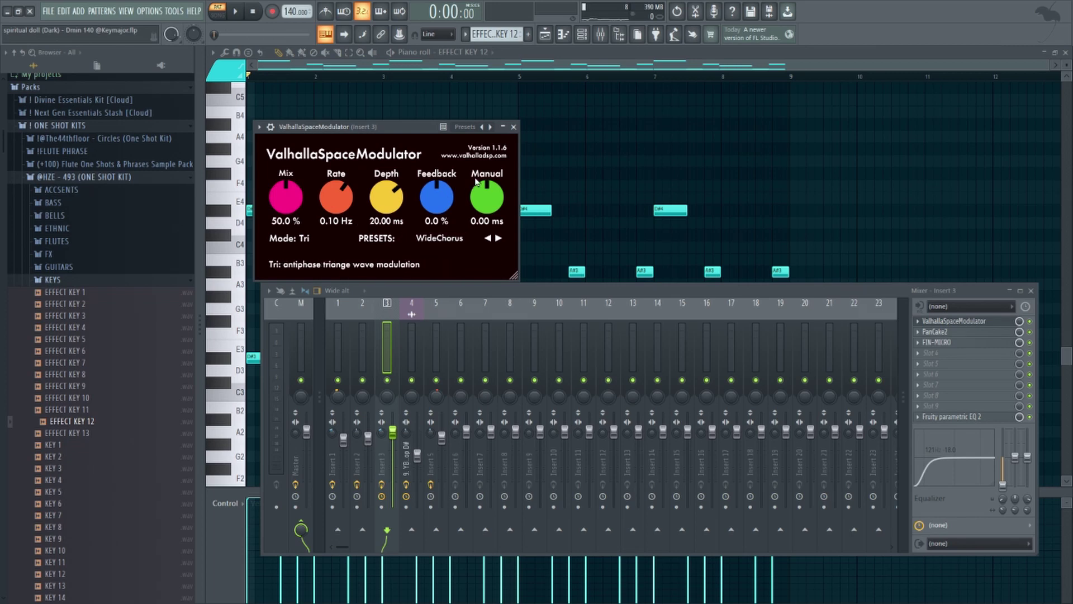
left_click(513, 126)
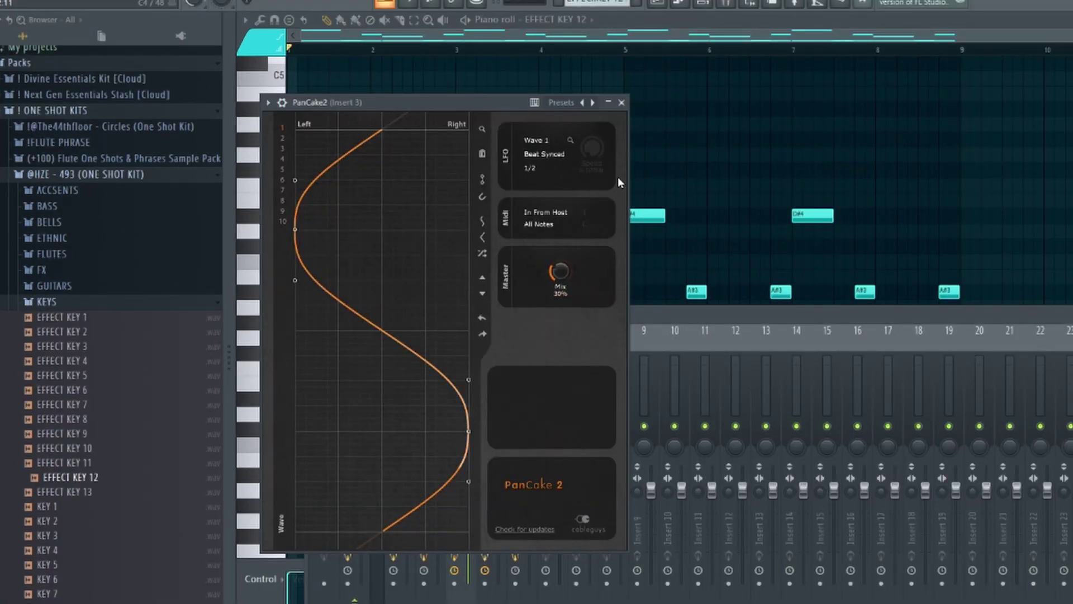
Set the beat-synced LFO rate of PanCake2 on Insert 3 to 1/2.
left_click(549, 168)
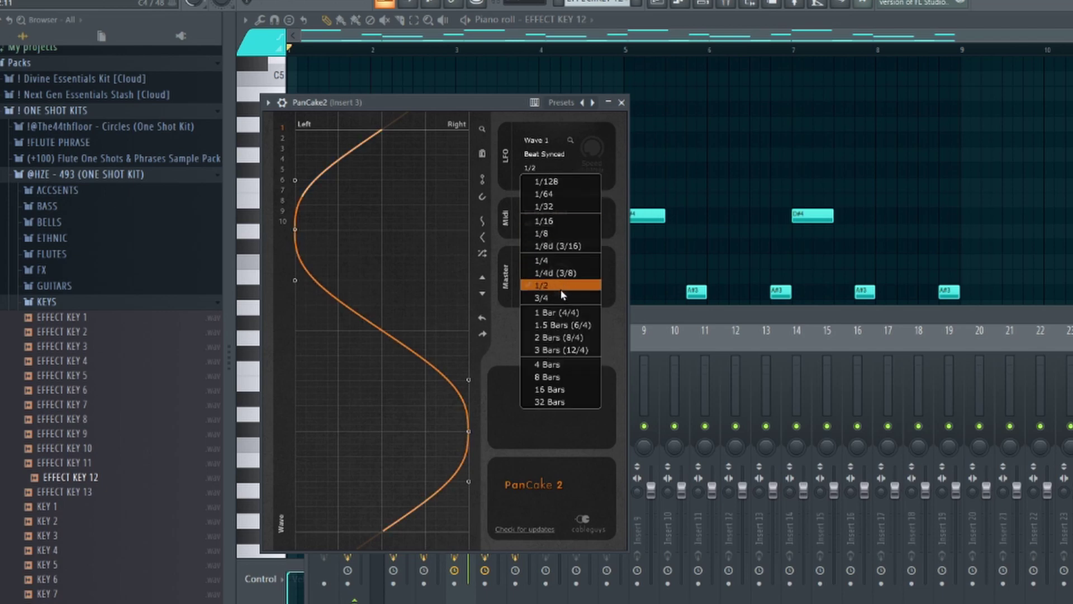
left_click(542, 287)
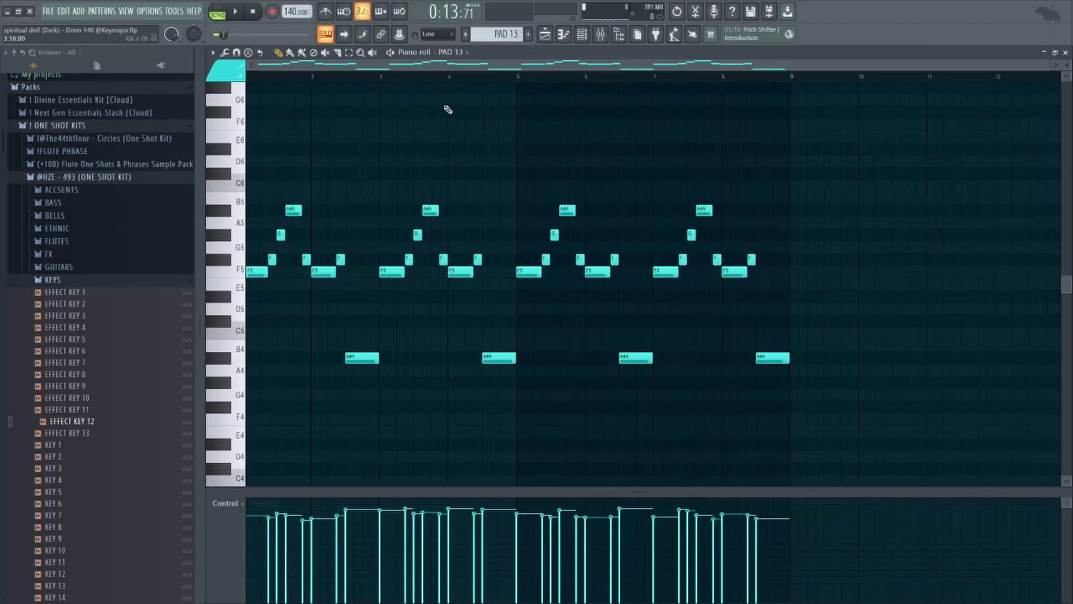
Open the PAD 13 channel's sample settings, find its sample in the browser and close the channel window.
left_click(457, 53)
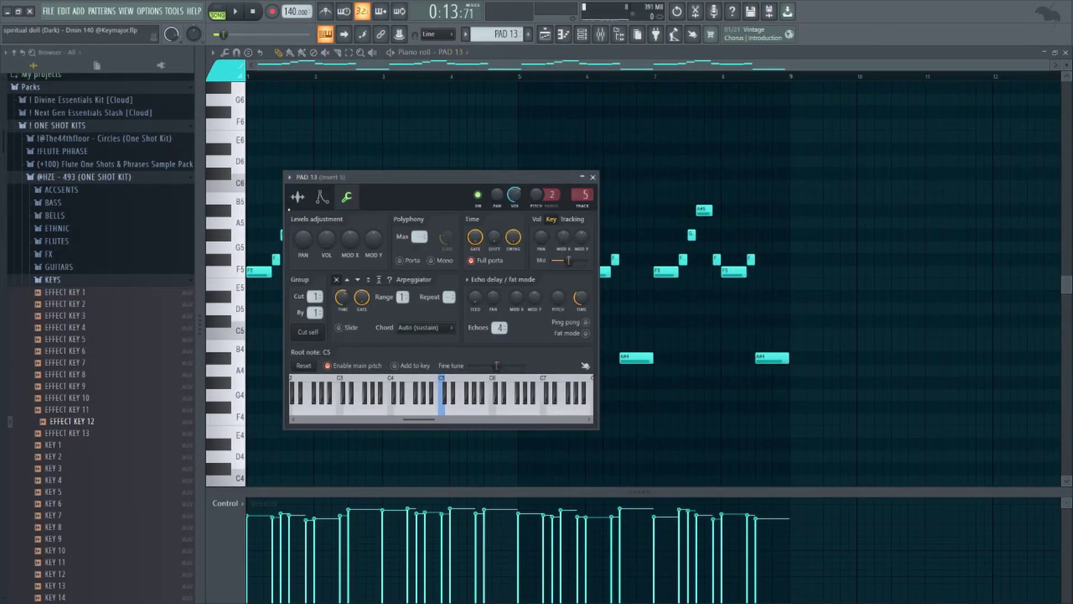
left_click(298, 197)
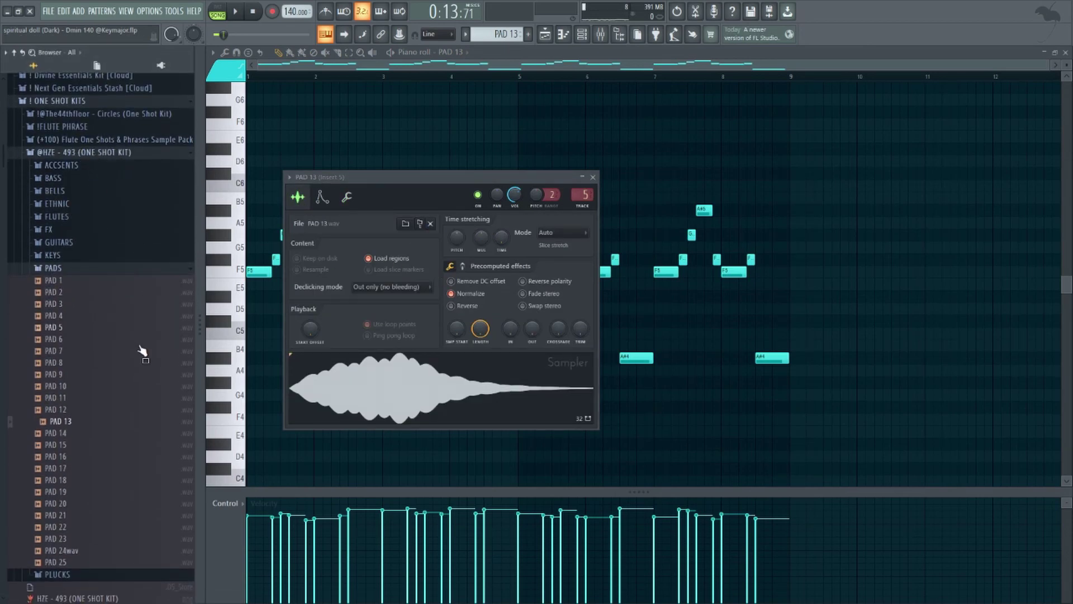
key("Escape")
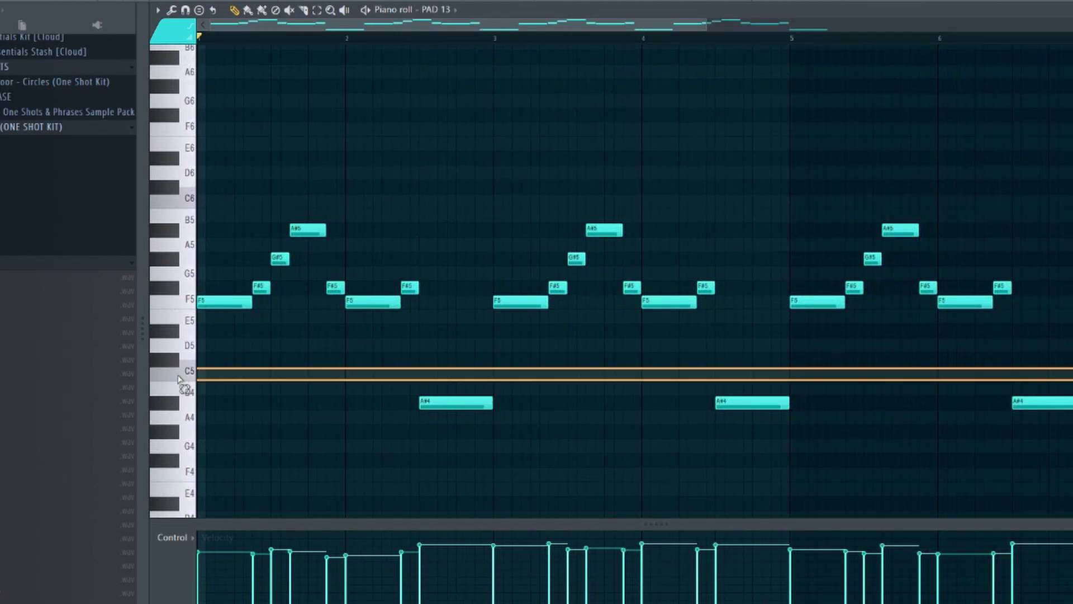
Try shifting all A#4 notes in the PAD 13 pattern up an octave and back down.
double_click(185, 401)
key("ctrl+Up")
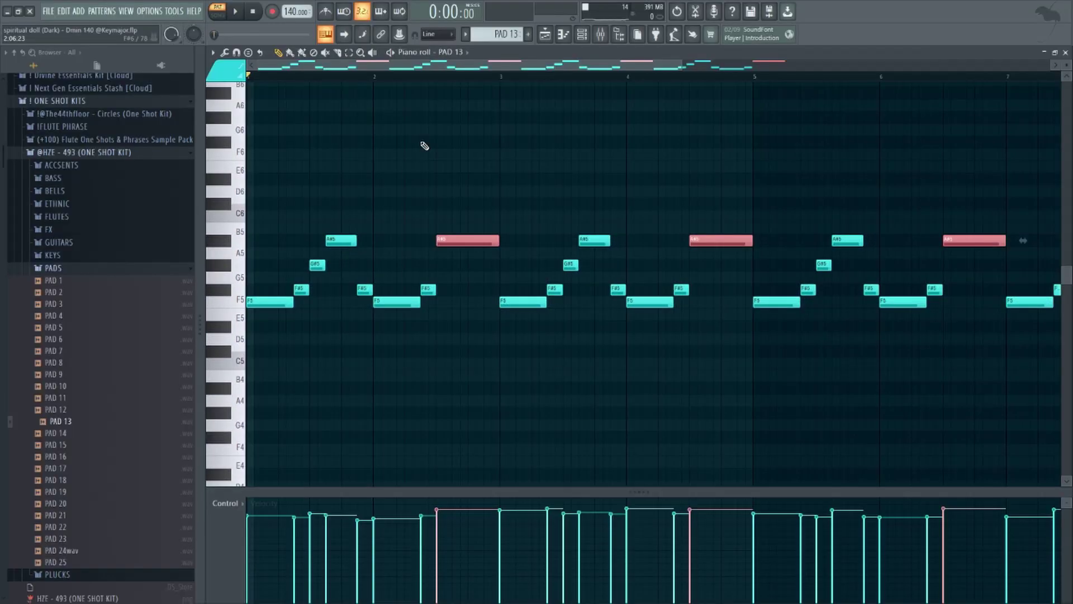
key("ctrl+Down")
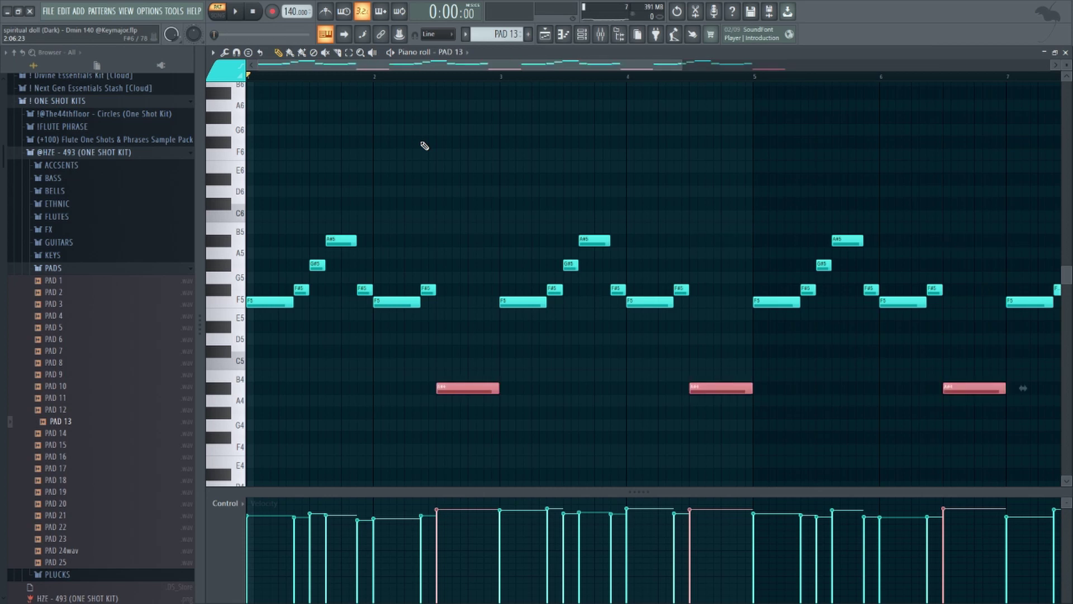
Examine the effects on mixer Insert 5, including Ambience, Wider and Fruity parametric EQ 2, and close the EQ window.
right_click(422, 143, "ctrl")
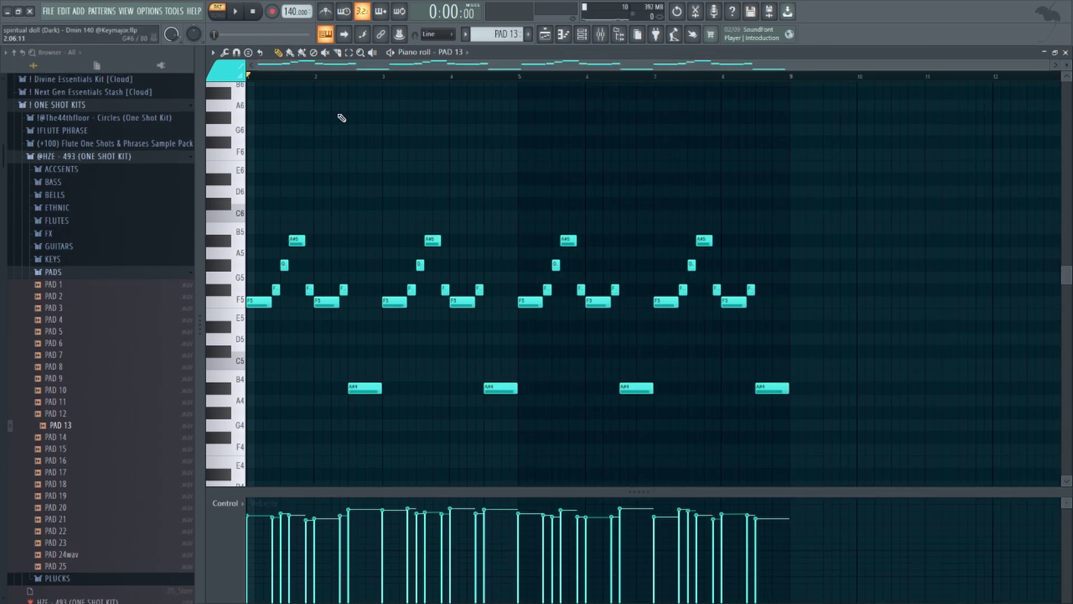
left_click(600, 35)
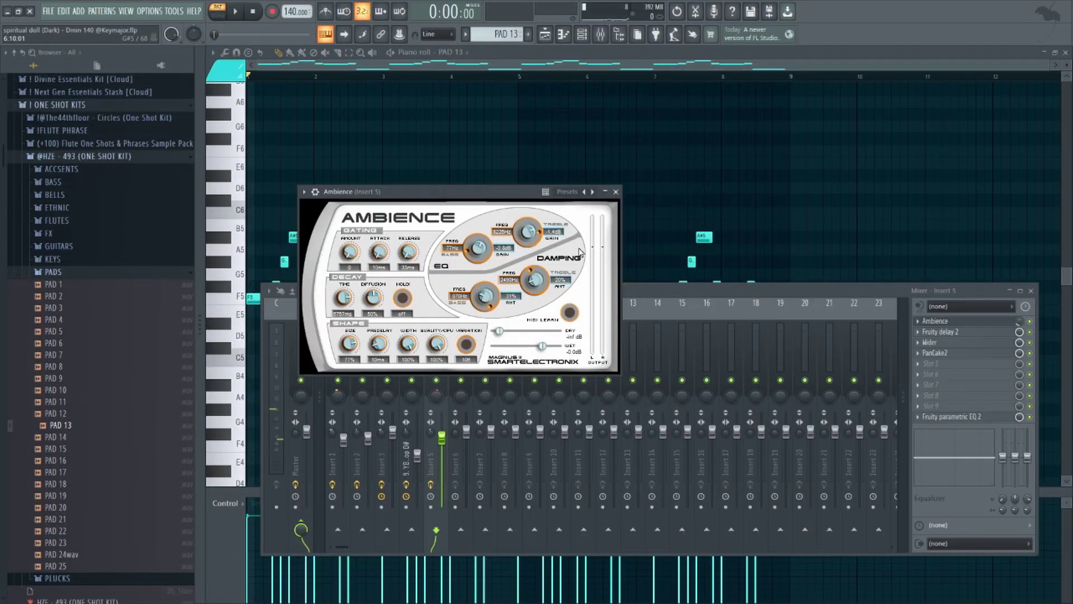
left_click(945, 322)
left_click(959, 334)
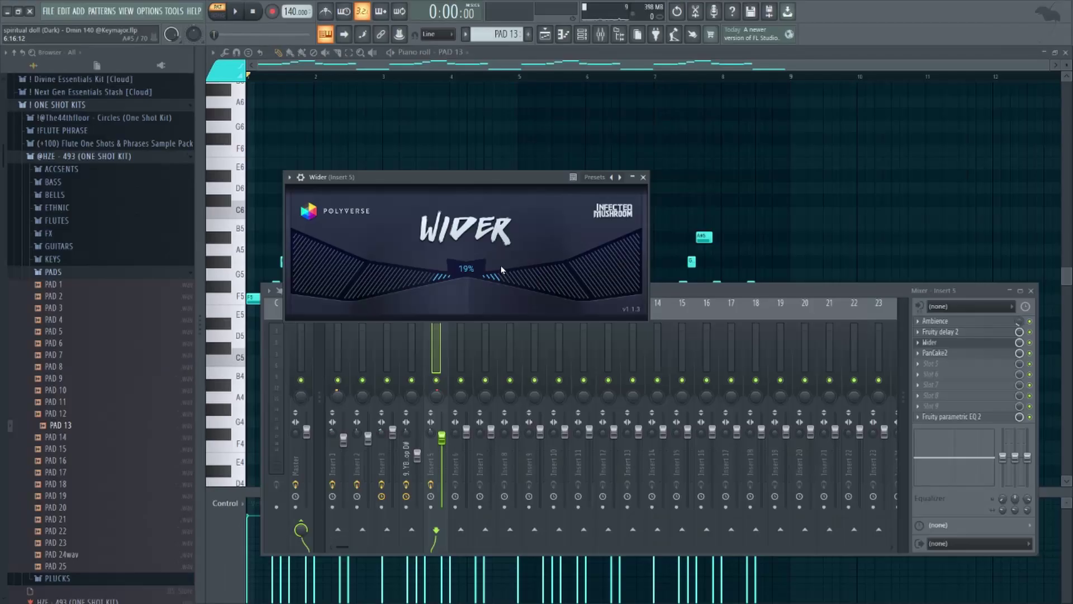
left_click(643, 177)
left_click(943, 354)
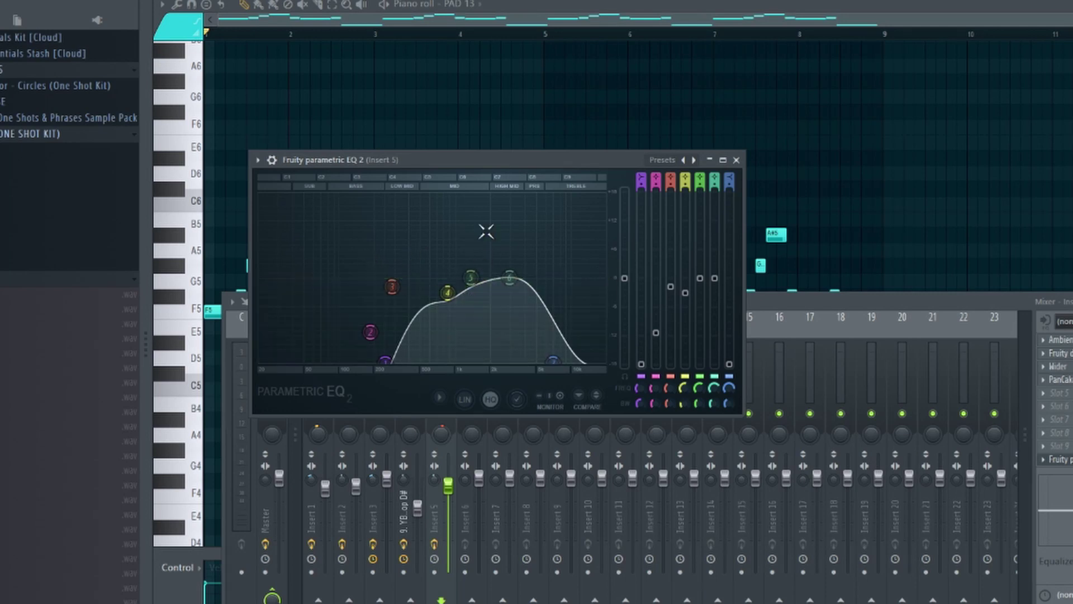
left_click(737, 161)
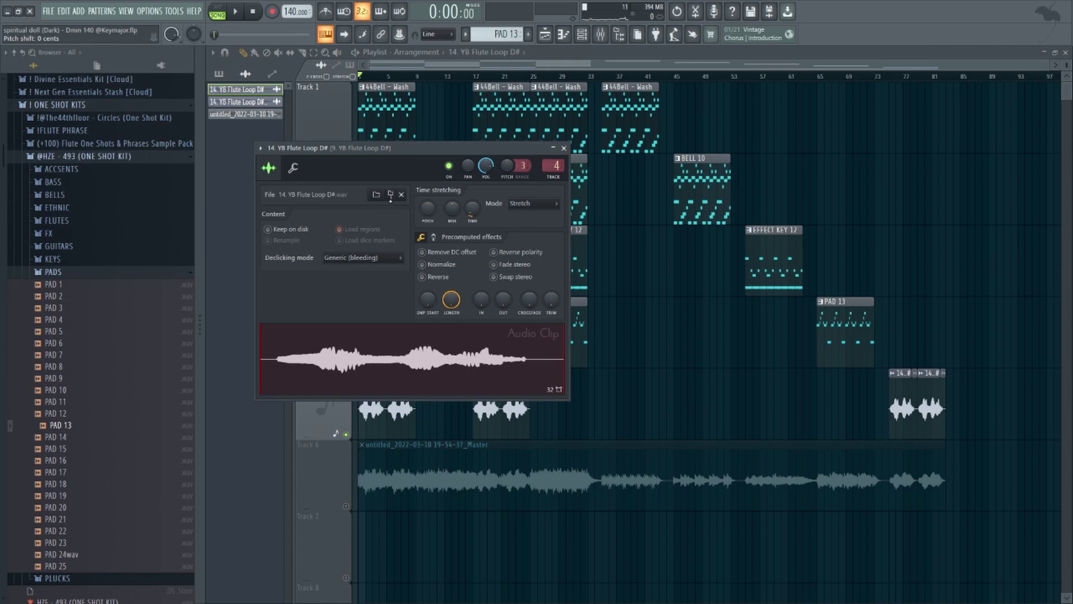
Locate the 14. YB Flute Loop D# sample in the browser and look through its YB Flute Loops n Phrases Pack folder.
left_click(390, 195)
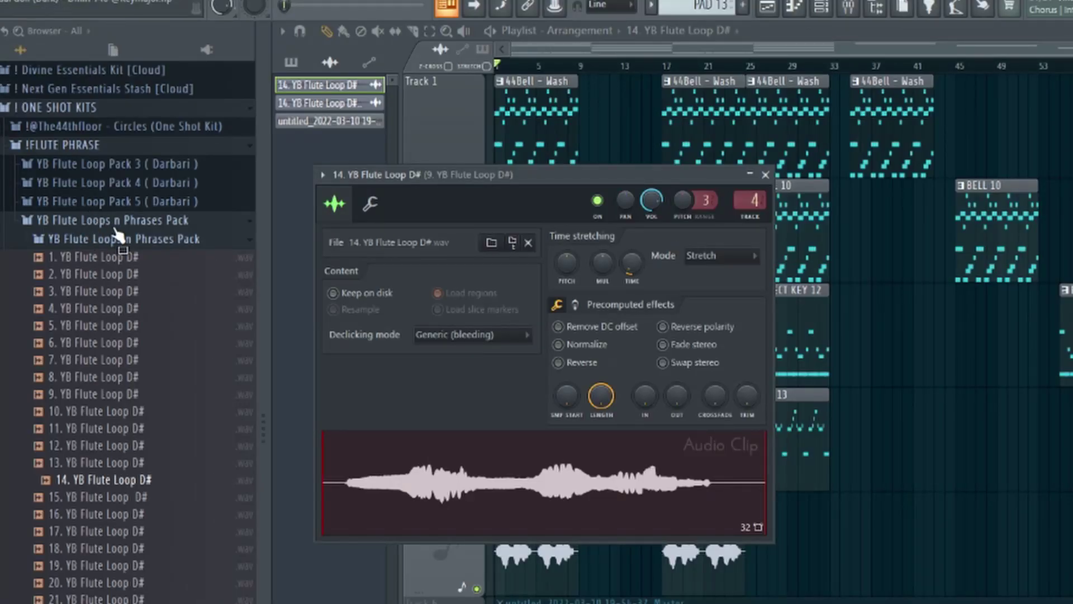
left_click(170, 219)
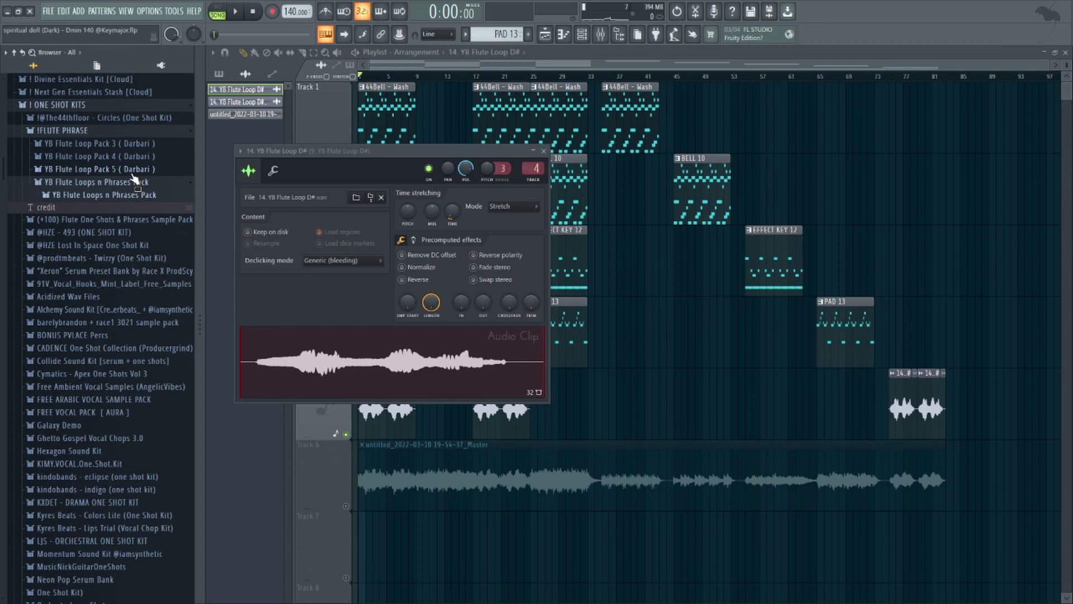
left_click(127, 194)
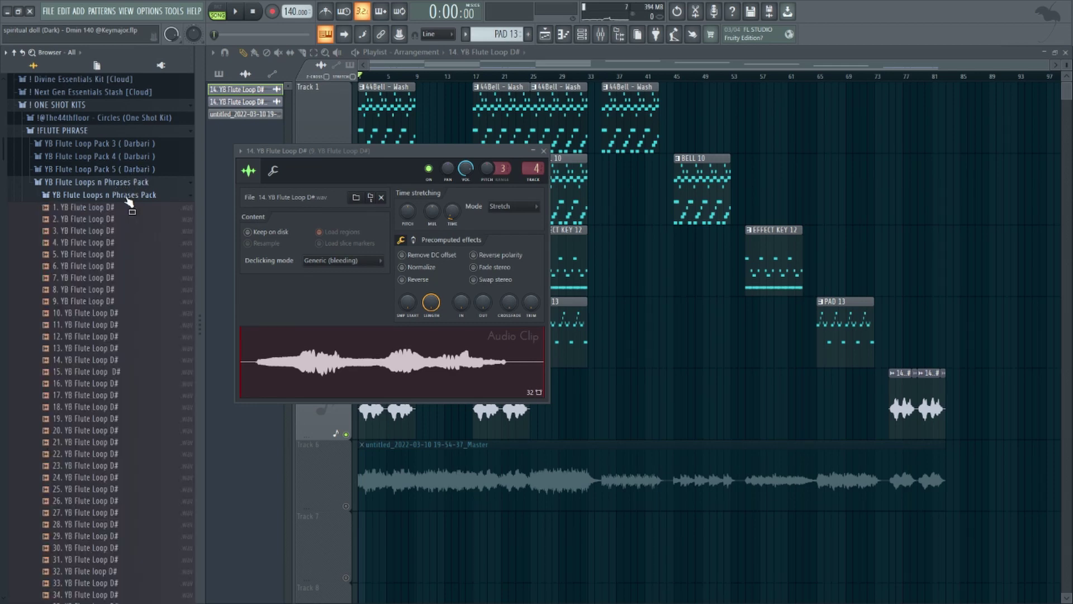
left_click(163, 195)
left_click(164, 186)
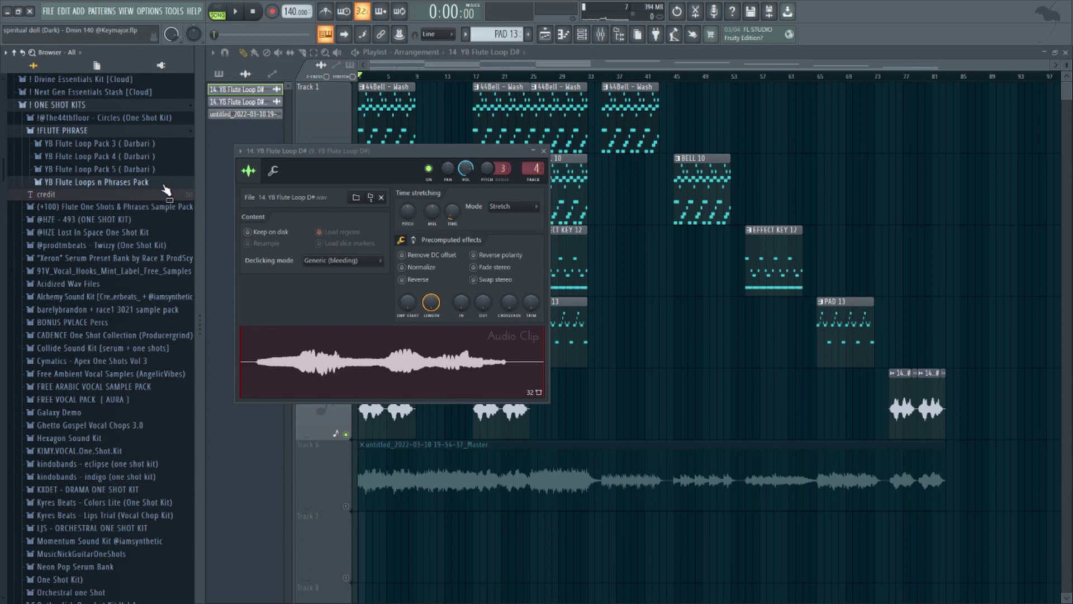
left_click(164, 186)
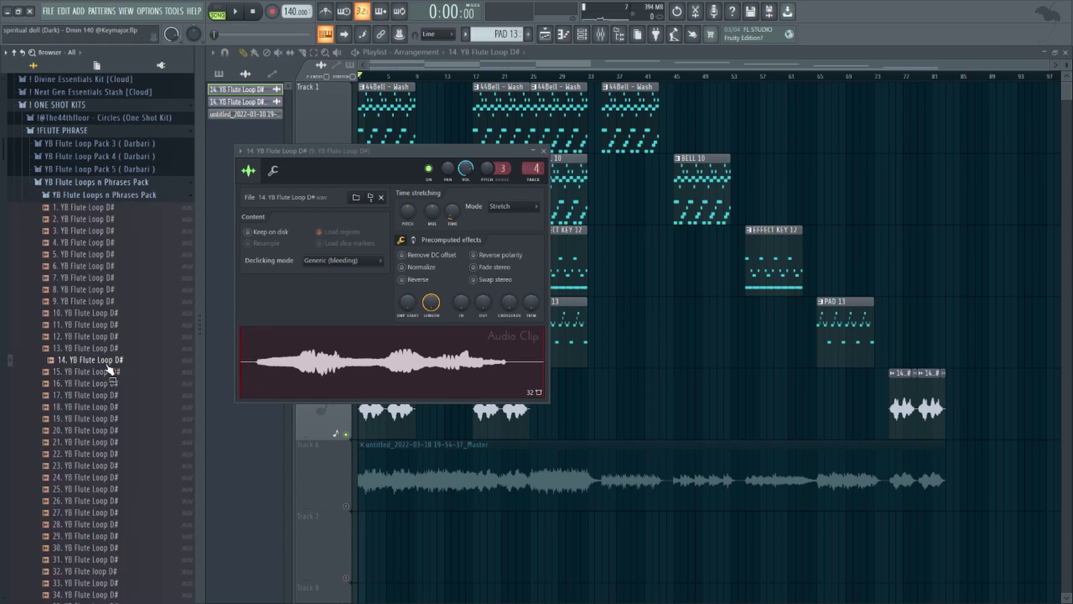
Place 14. YB Flute Loop D# from the browser at the start of playlist Track 7 and play it soloed.
left_click_drag(112, 364, 559, 444)
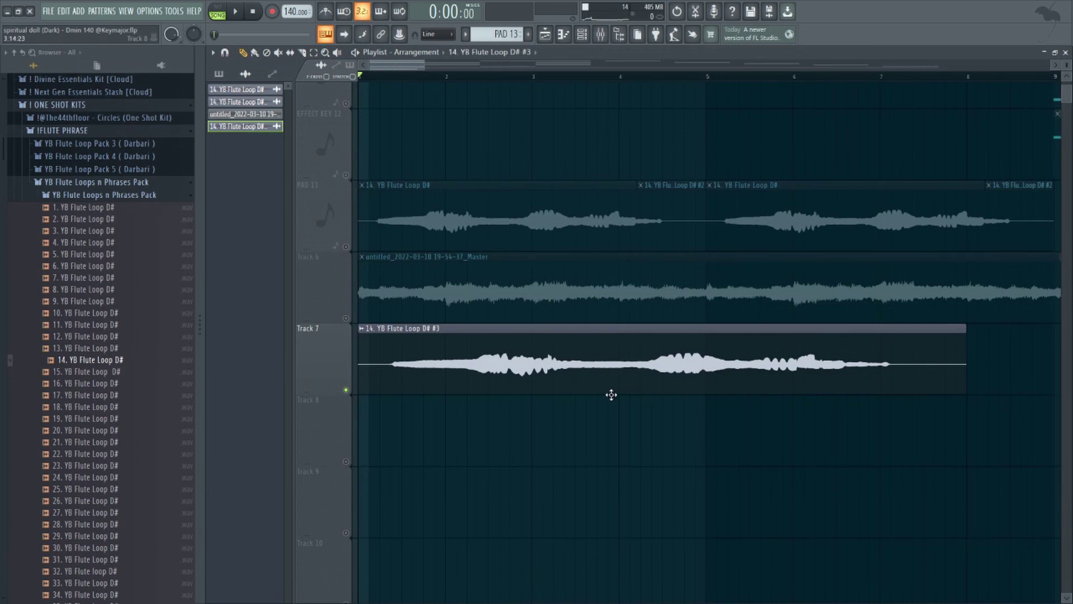
key("space")
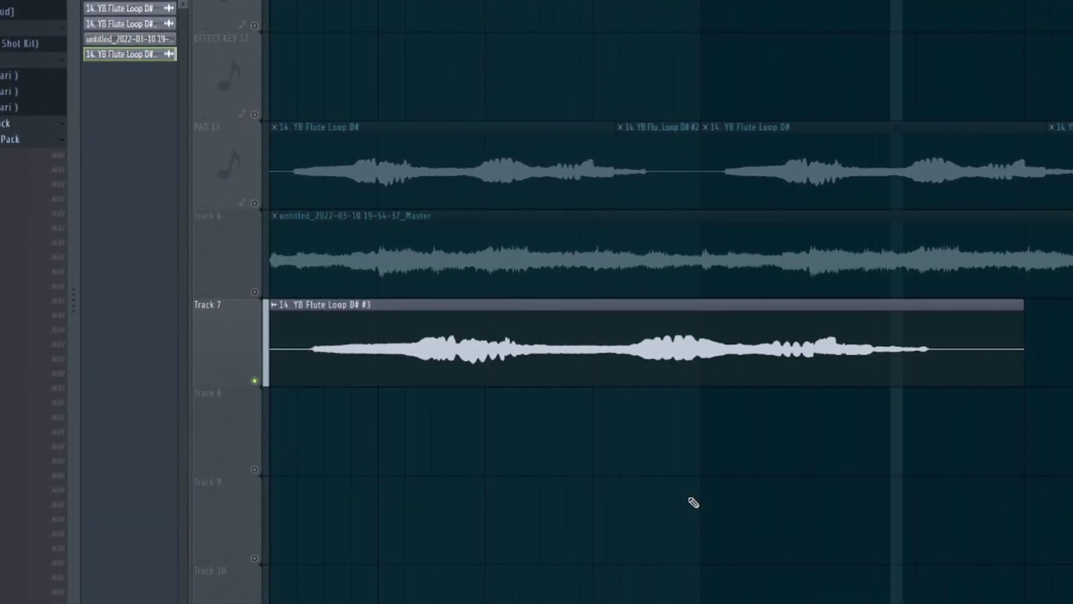
key("space")
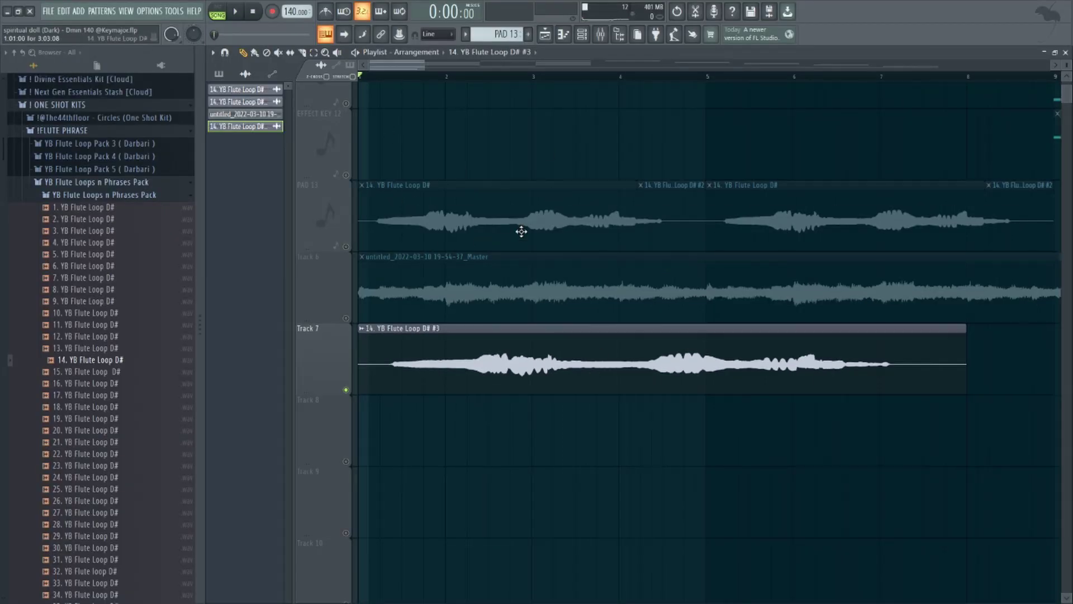
Stretch the Track 7 flute clip to a length of four bars and check its channel settings.
scroll(407, 170, "up", 2)
scroll(409, 190, "up", 1)
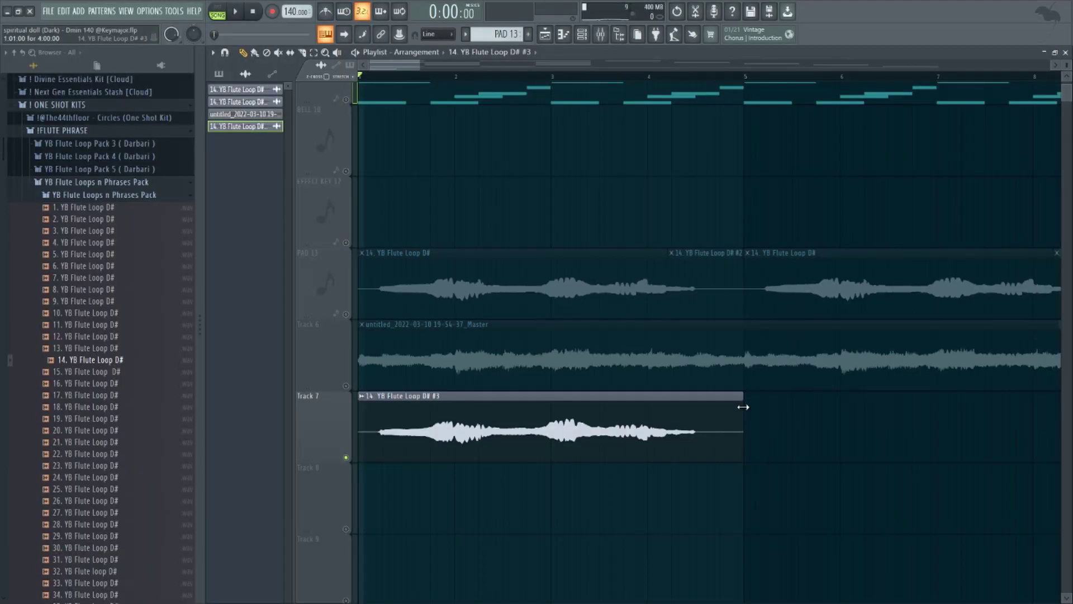
left_click_drag(774, 445, 774, 472)
double_click(610, 398)
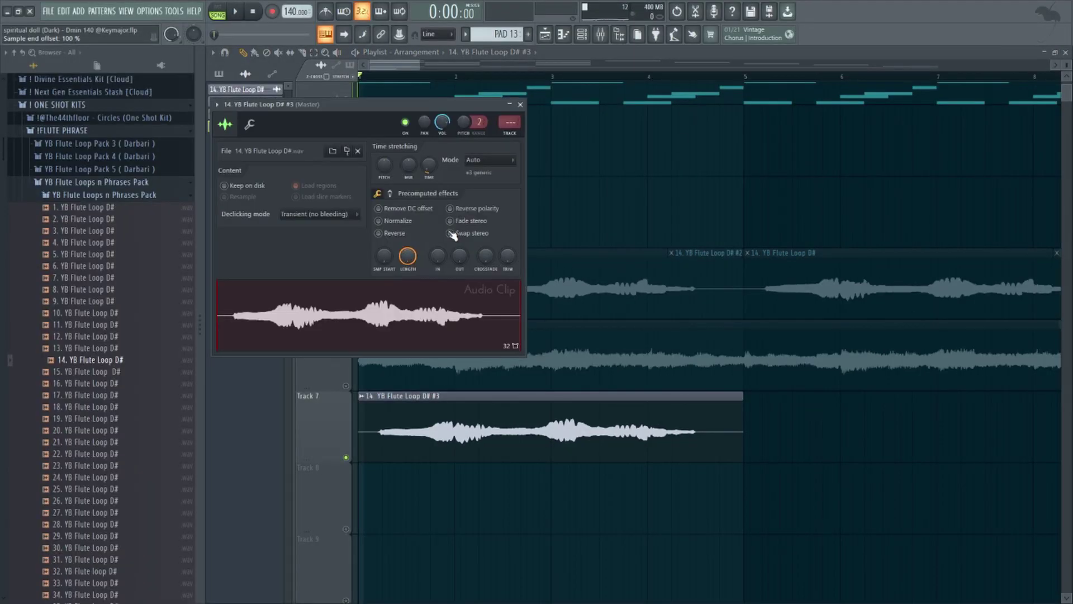
left_click(521, 104)
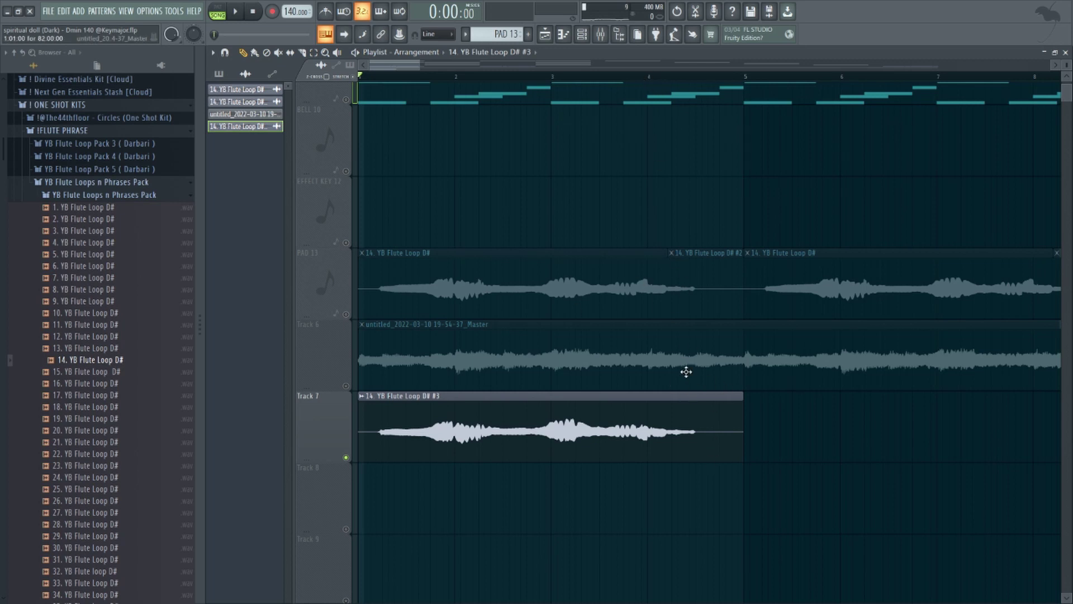
Examine the cut between the two flute clips on the PAD 13 track and the second clip's Make unique option.
scroll(666, 385, "up", 8)
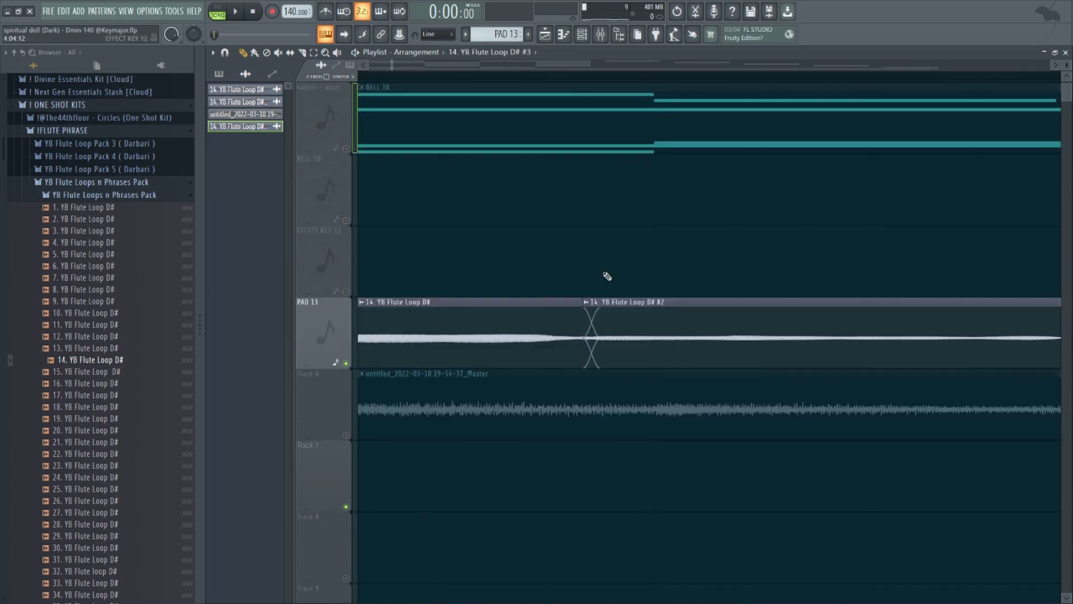
key("c")
left_click_drag(615, 224, 591, 302)
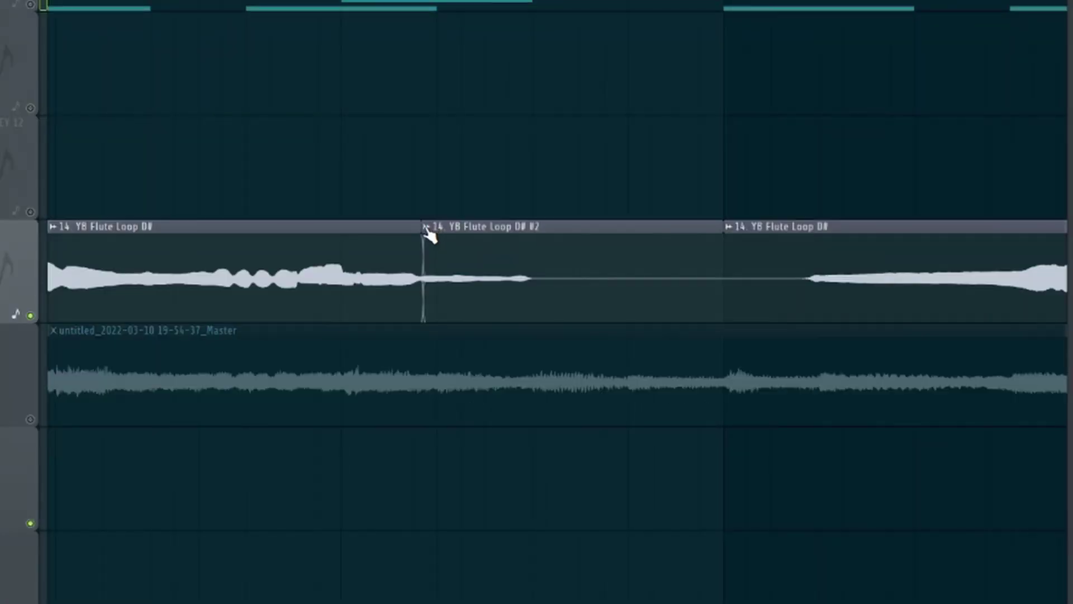
right_click(430, 234)
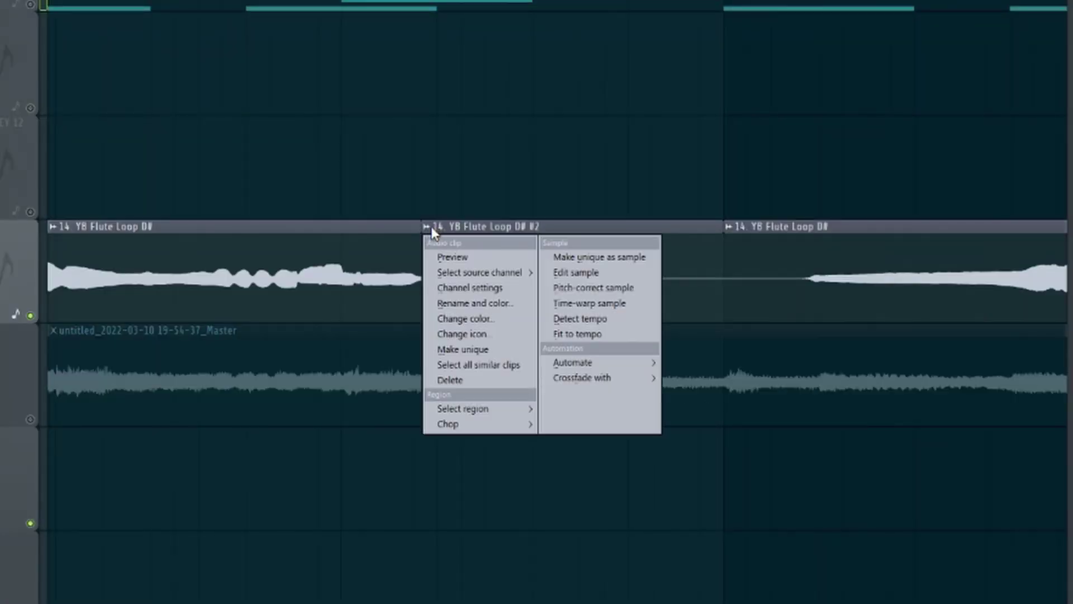
left_click(472, 347)
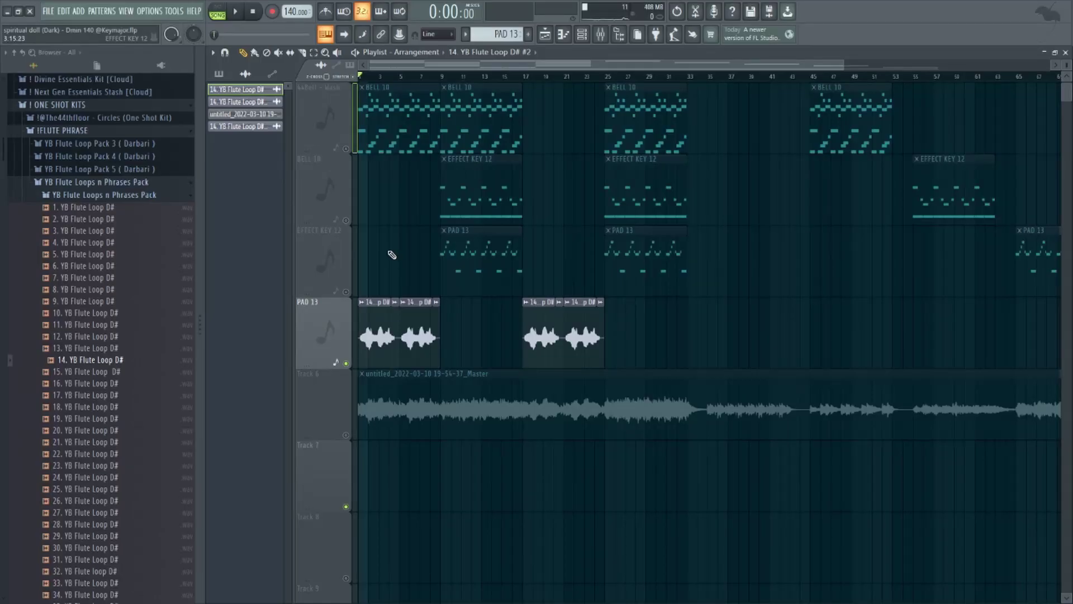
Examine Fruity parametric EQ 2 on the mixer's Master track and close the mixer.
scroll(390, 252, "up", 4)
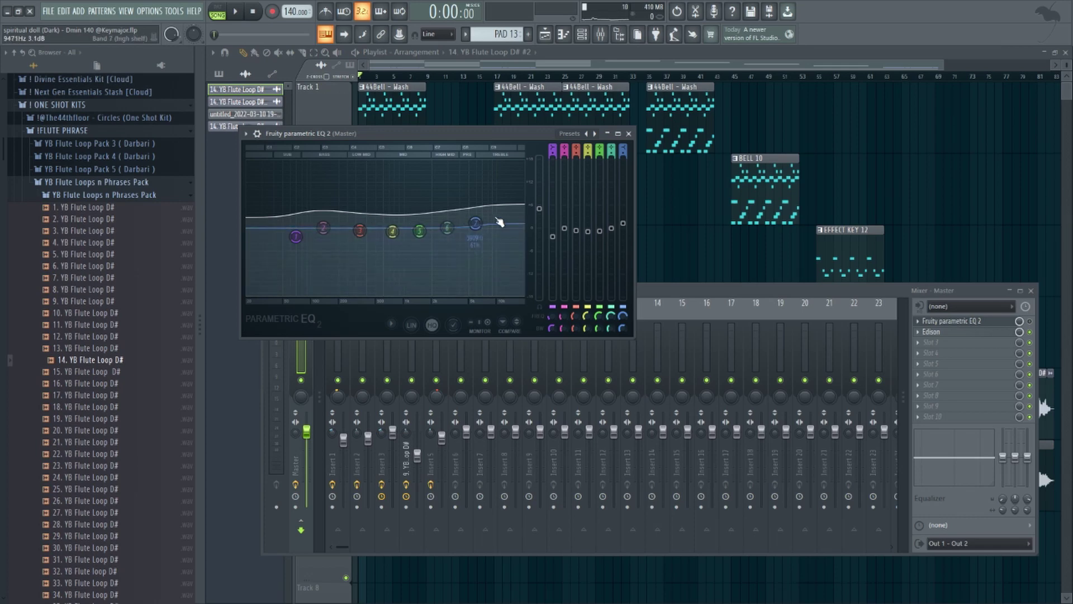
left_click(629, 134)
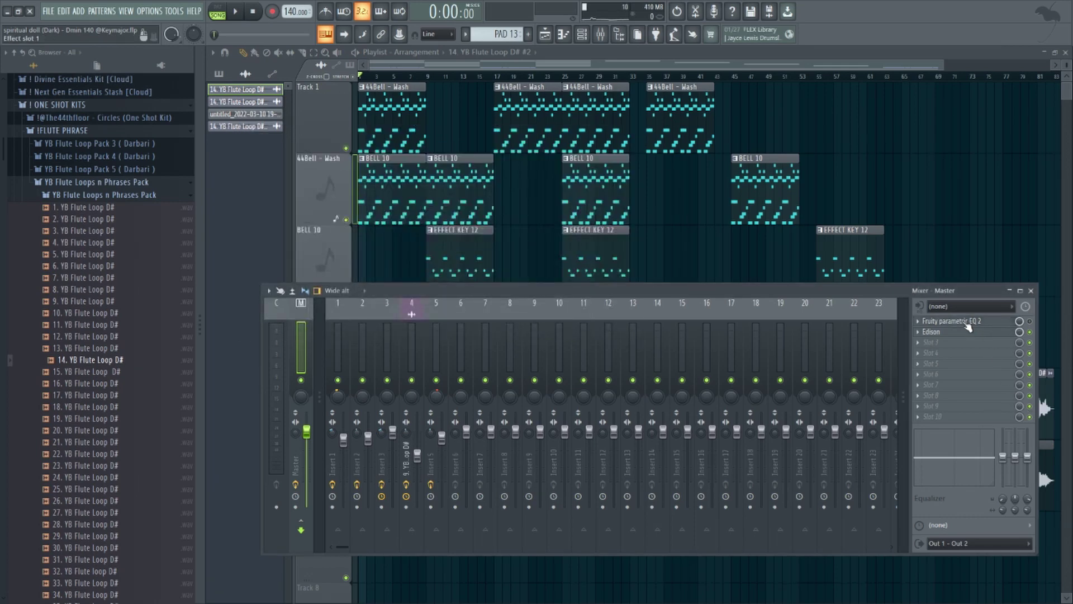
left_click(1032, 290)
left_click(244, 114)
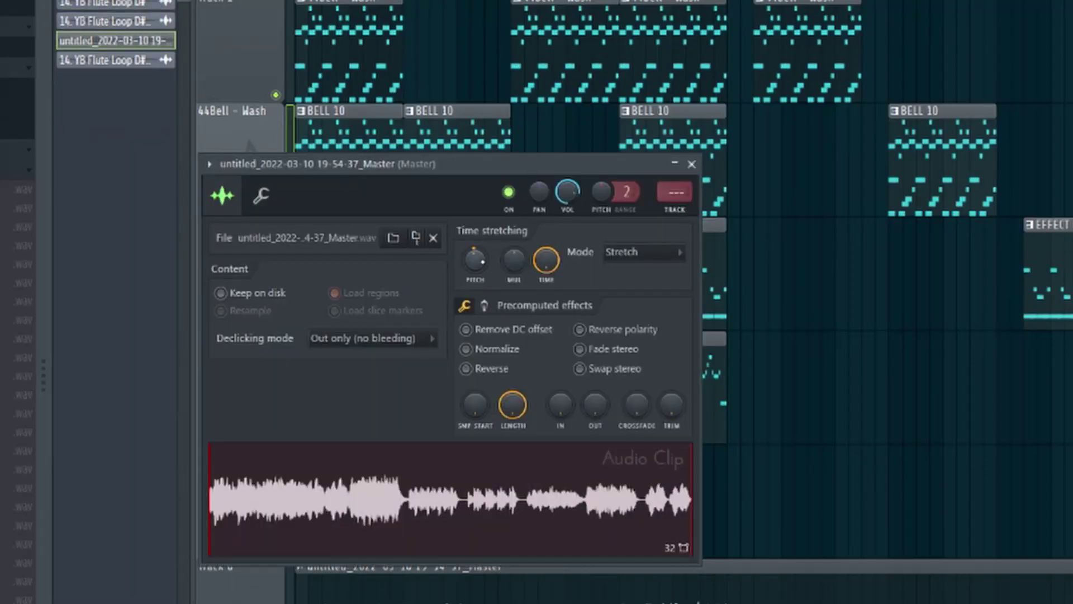
key("Escape")
right_click(231, 412)
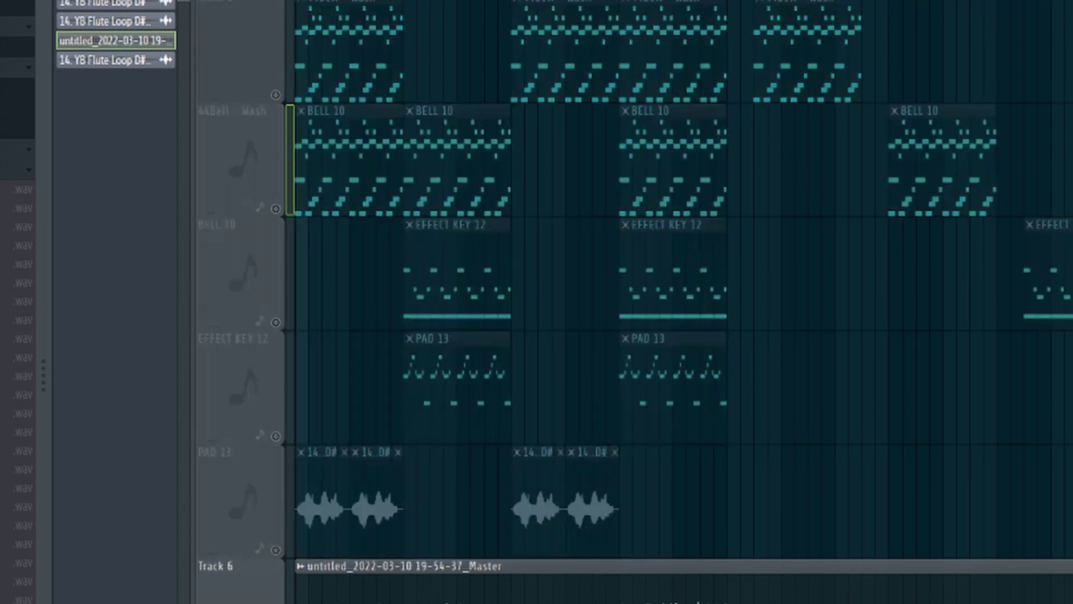
scroll(402, 501, "down", 1)
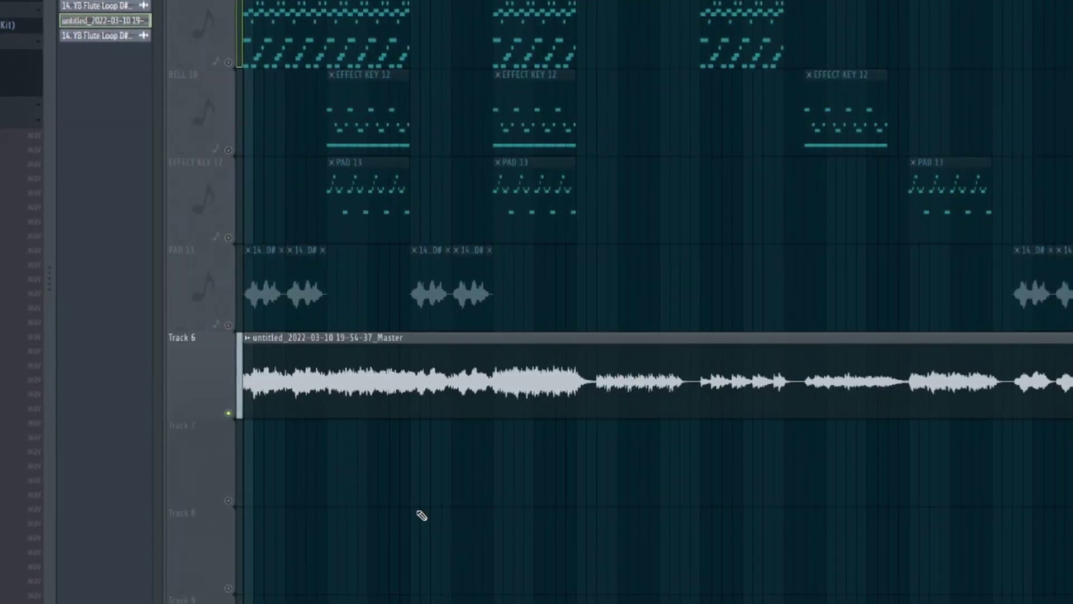